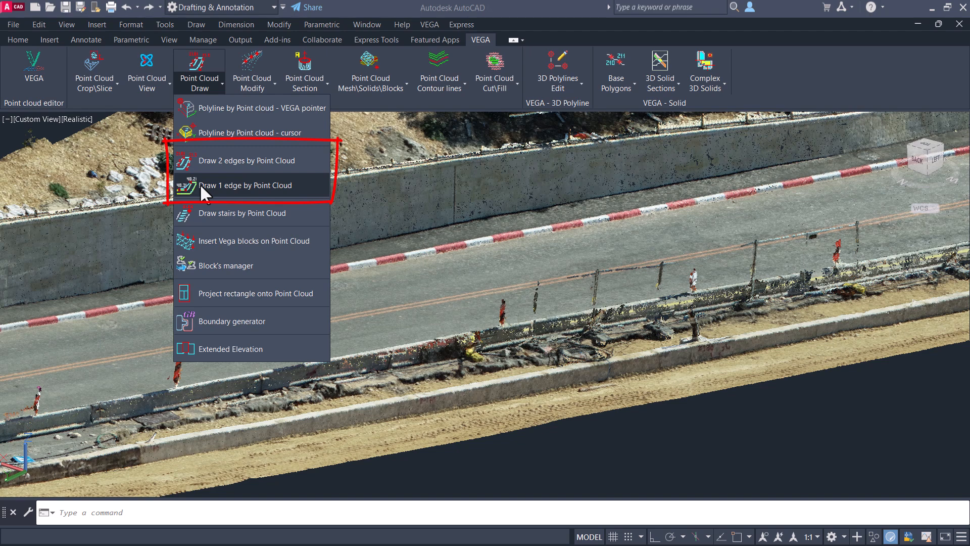
click(201, 185)
click(204, 206)
click(587, 336)
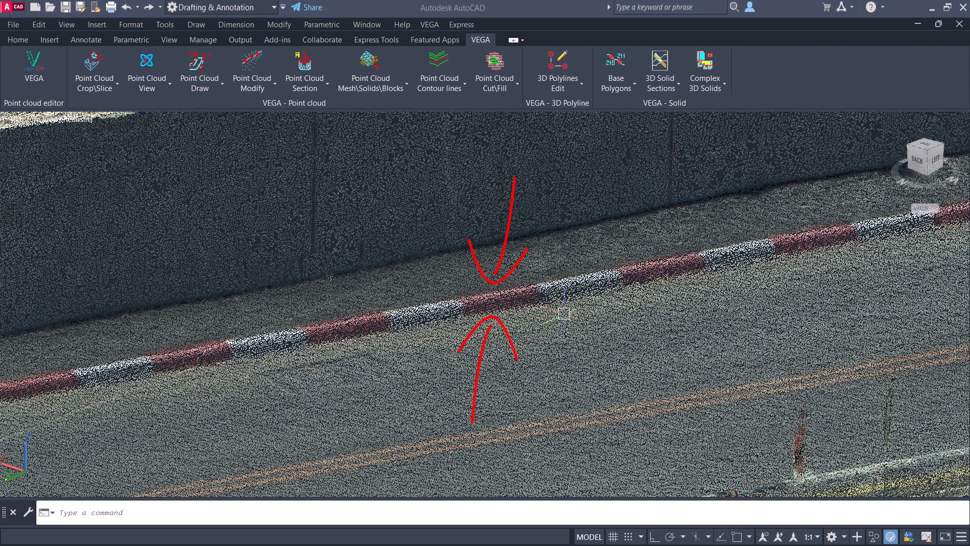
Start Draw 2 edges by Point Cloud in a rotated top view, accepting Offset SECOND polyline No and Z display near Reference
click(924, 147)
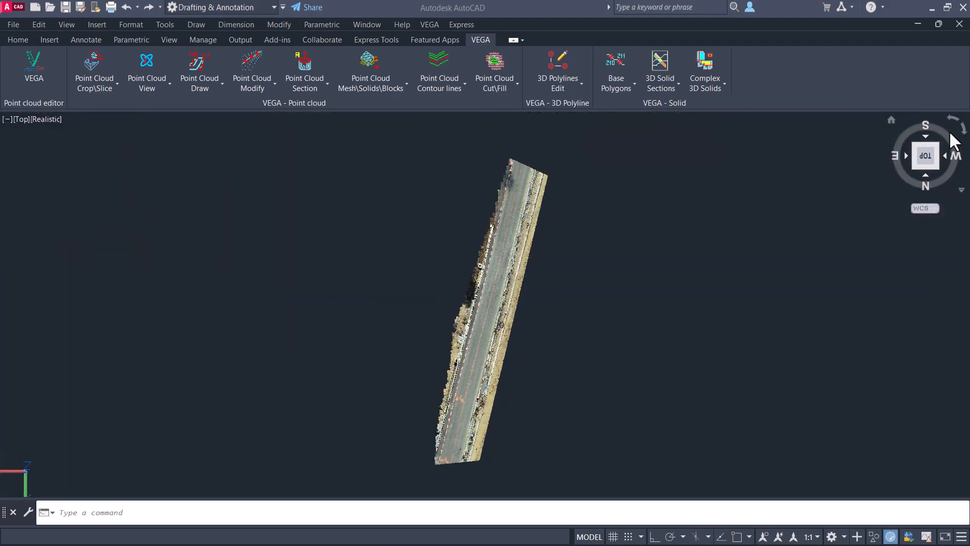
click(954, 122)
scroll(488, 313, up, 6)
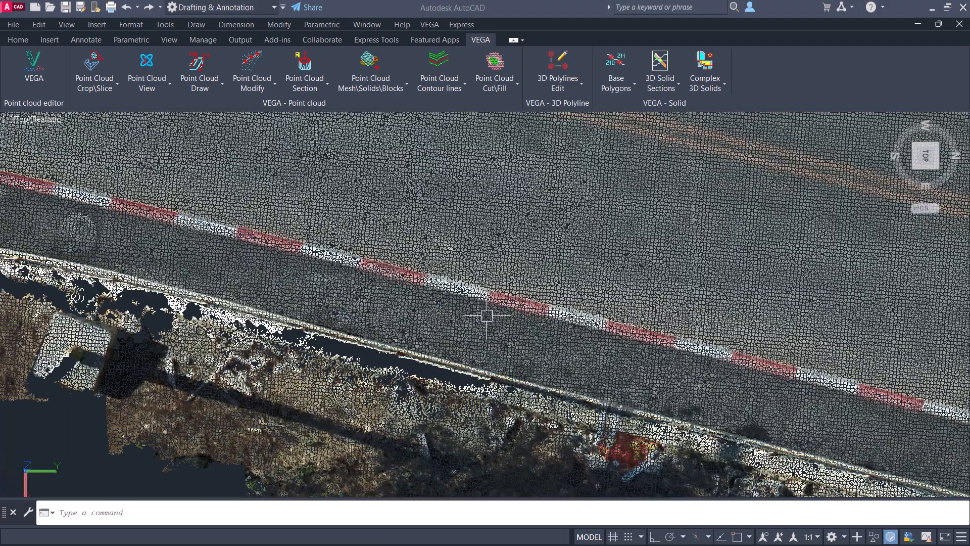
click(217, 89)
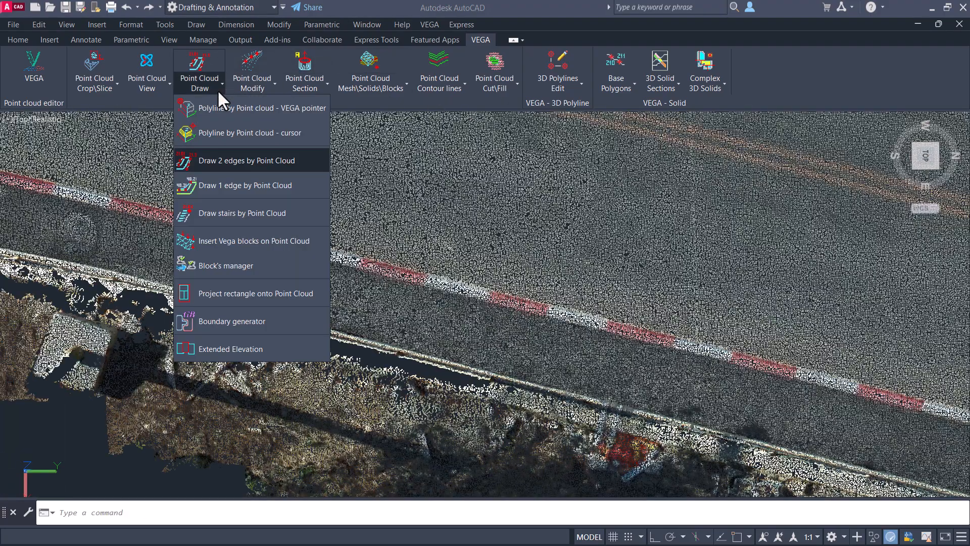
click(225, 159)
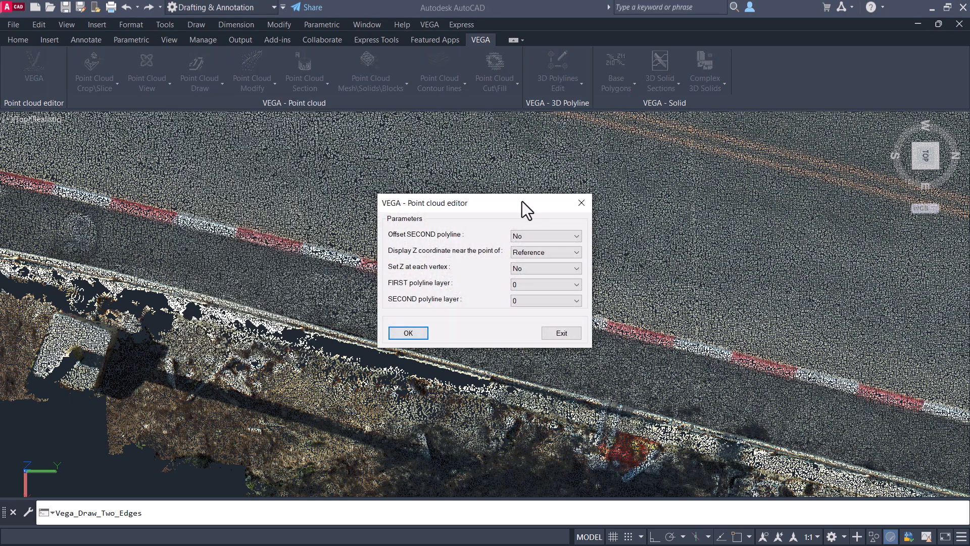
drag(520, 201, 491, 132)
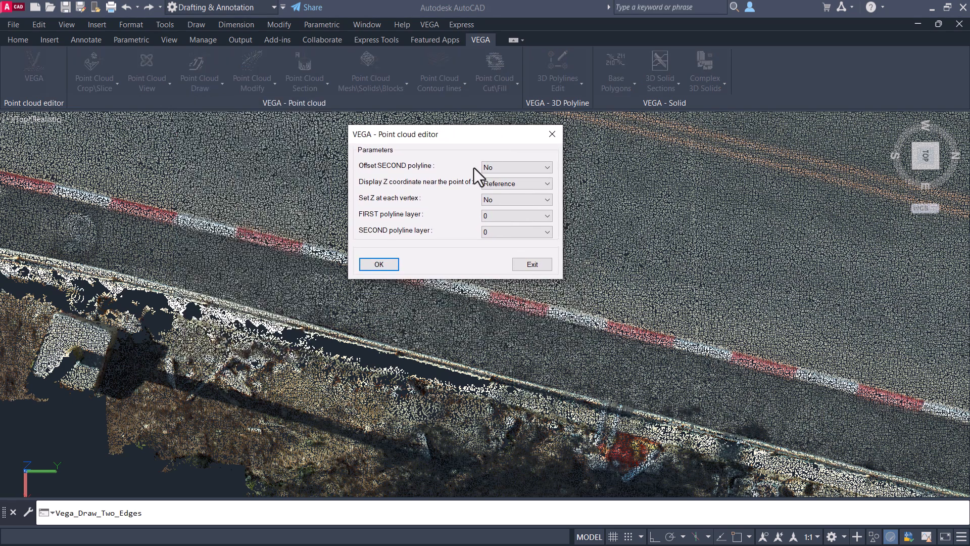
click(378, 264)
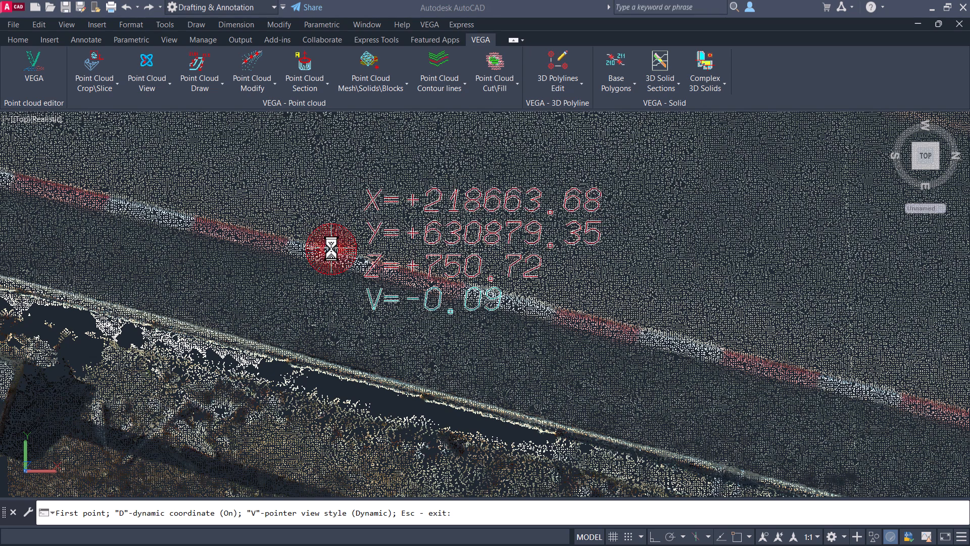
Pick the first point on the curb's road-side edge, the first polyline's Z reference on the road and the second's on the curb
click(331, 249)
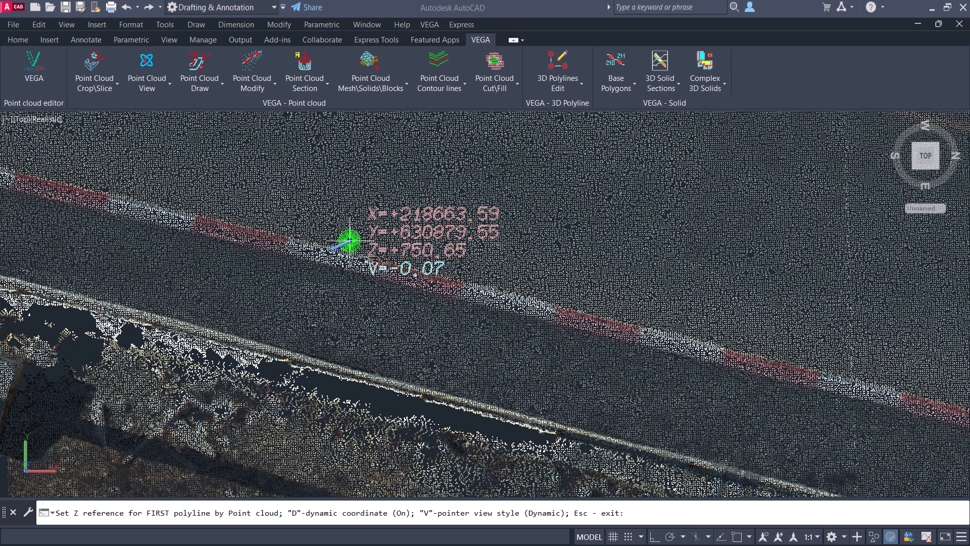
click(349, 241)
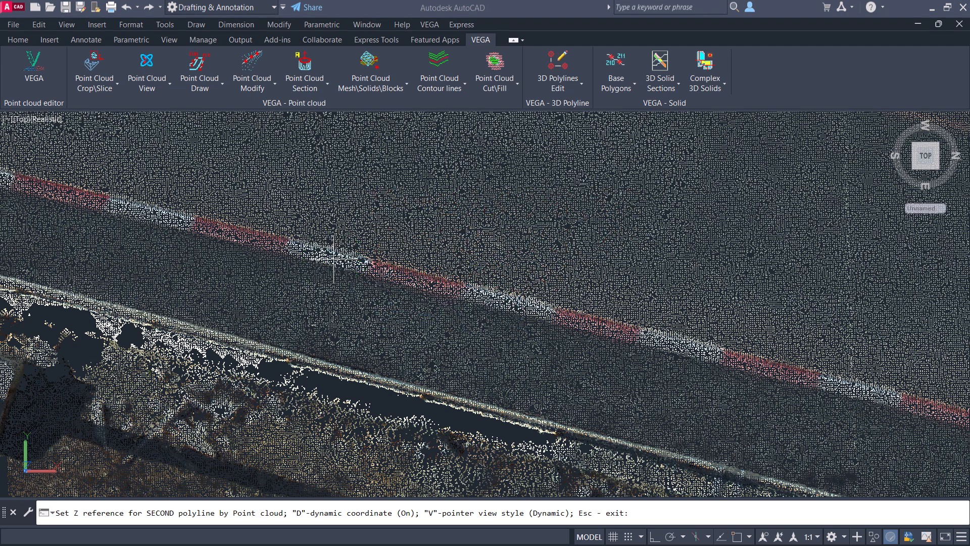
click(335, 258)
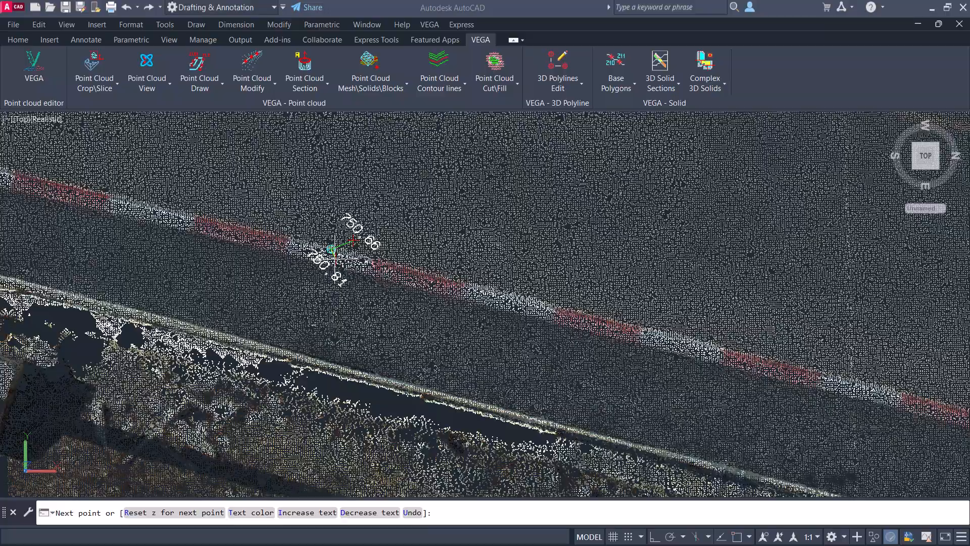
Place successive vertices along the road-side edge of the red-and-white curb to draw both edge polylines
click(717, 348)
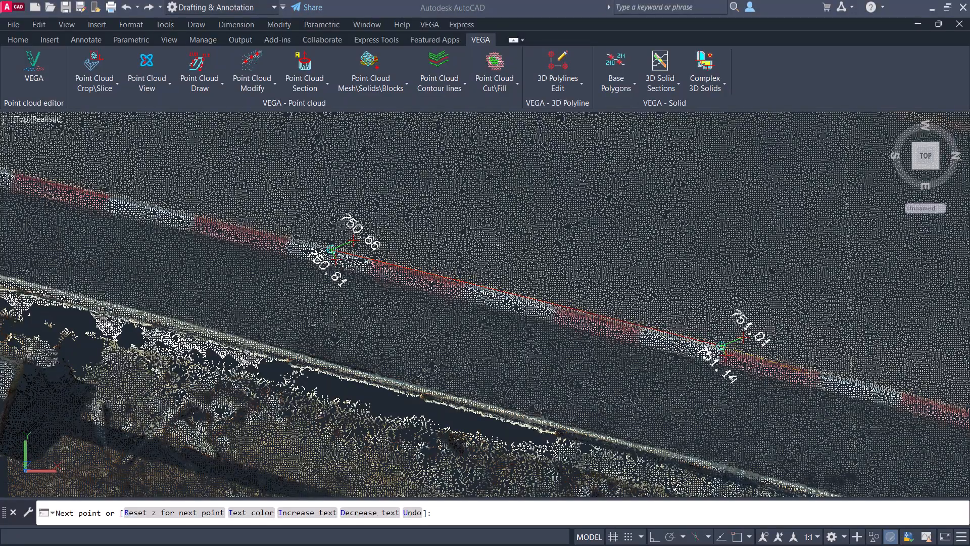
middle_drag(809, 372, 313, 316)
click(314, 315)
click(657, 411)
middle_drag(737, 426, 56, 260)
scroll(536, 387, up, 4)
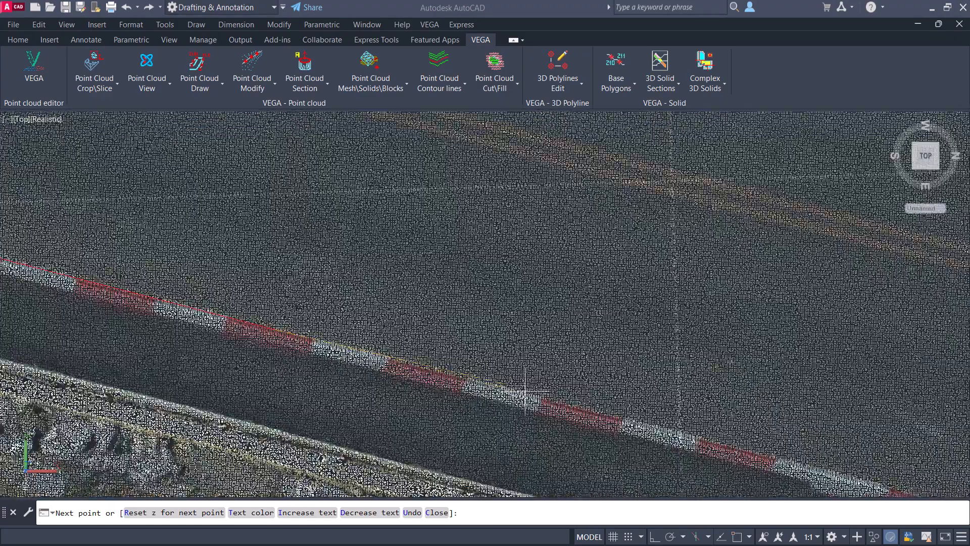
Try one more vertex farther along the curb, and remove it with the command's Undo option
click(518, 392)
text(u)
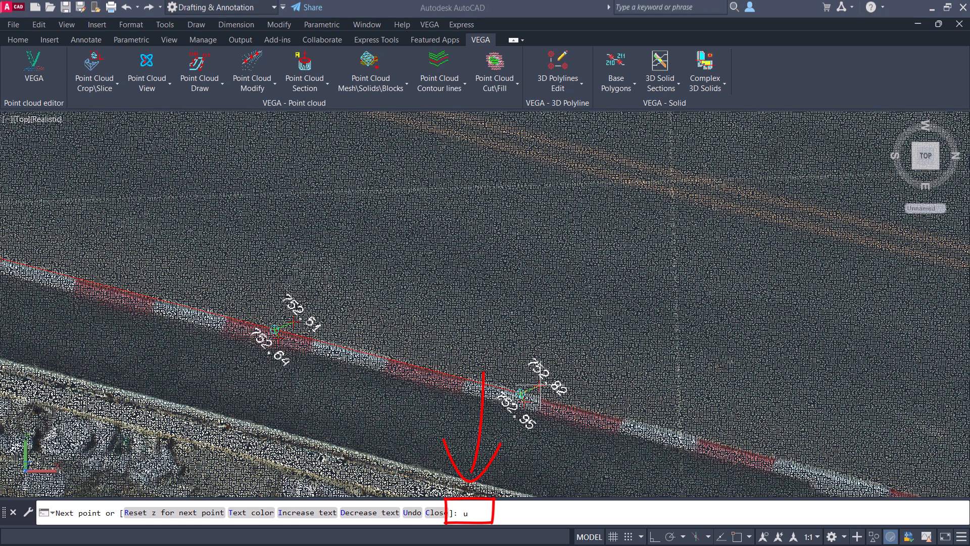
key(Return)
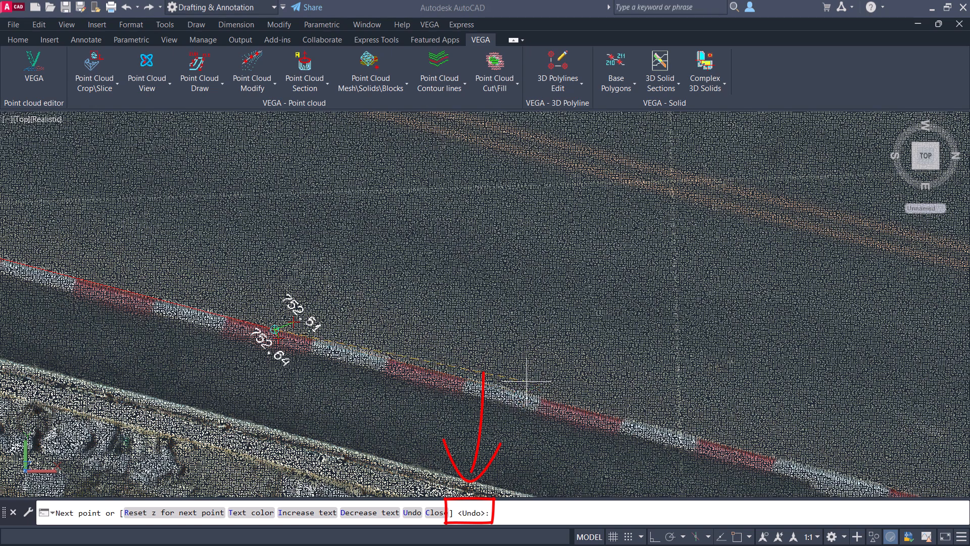
Place a closer vertex along the curb edge and decrease the elevation label text three times
click(431, 371)
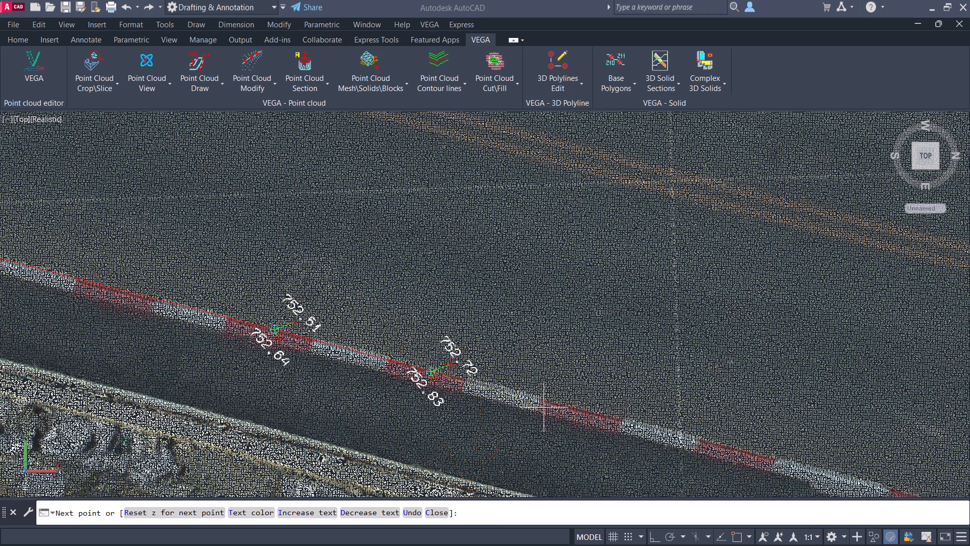
text(d)
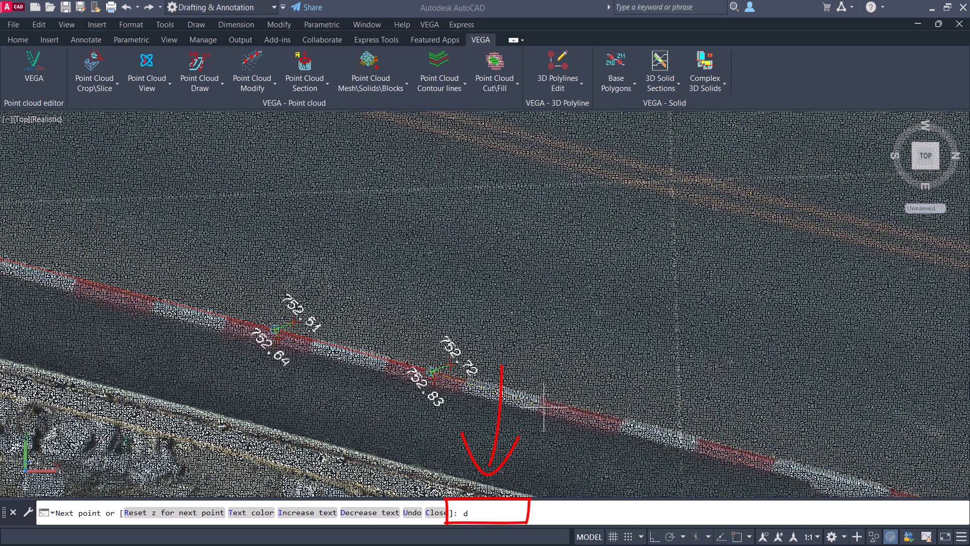
key(Return)
key(Return)
key(Return)
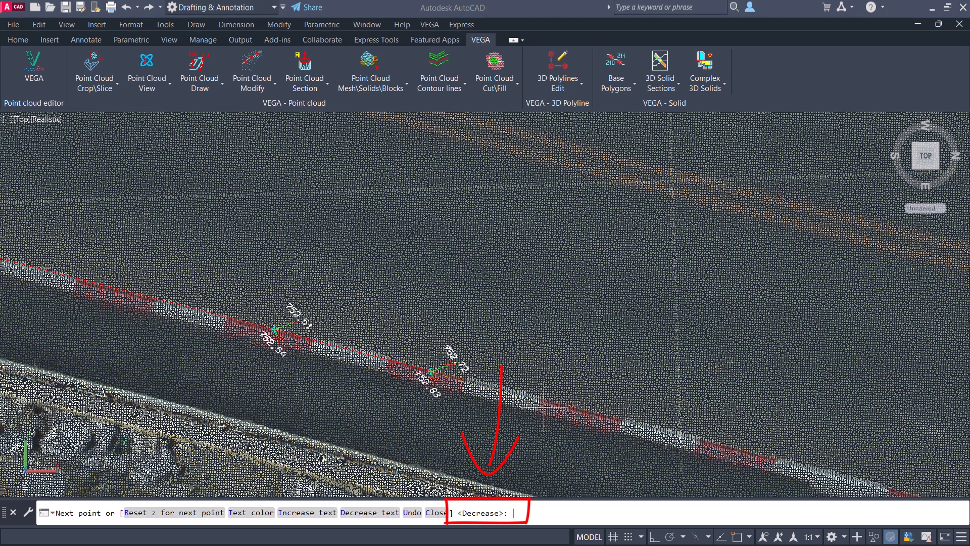
Increase the elevation label text three times and change the label color to green
text(i)
key(Return)
key(Return)
key(Return)
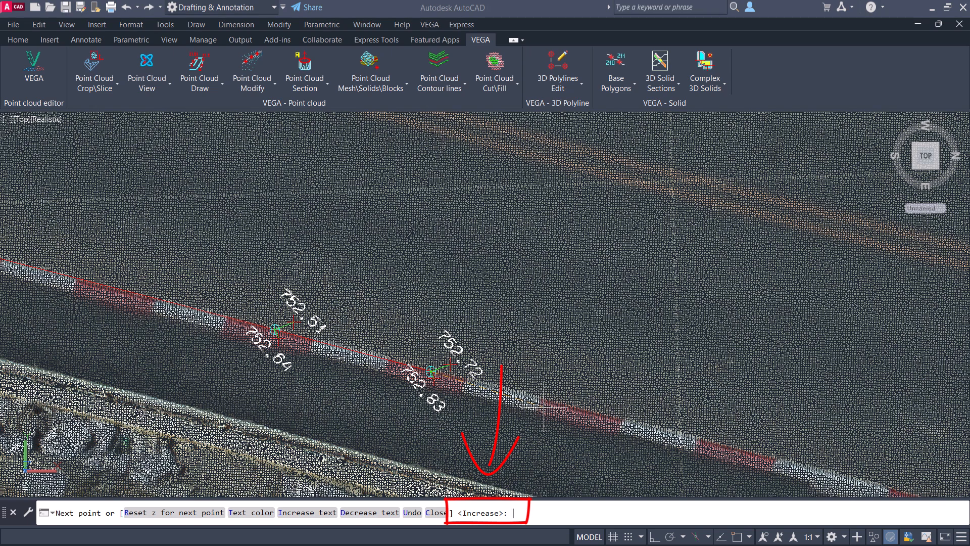
text(t)
key(Return)
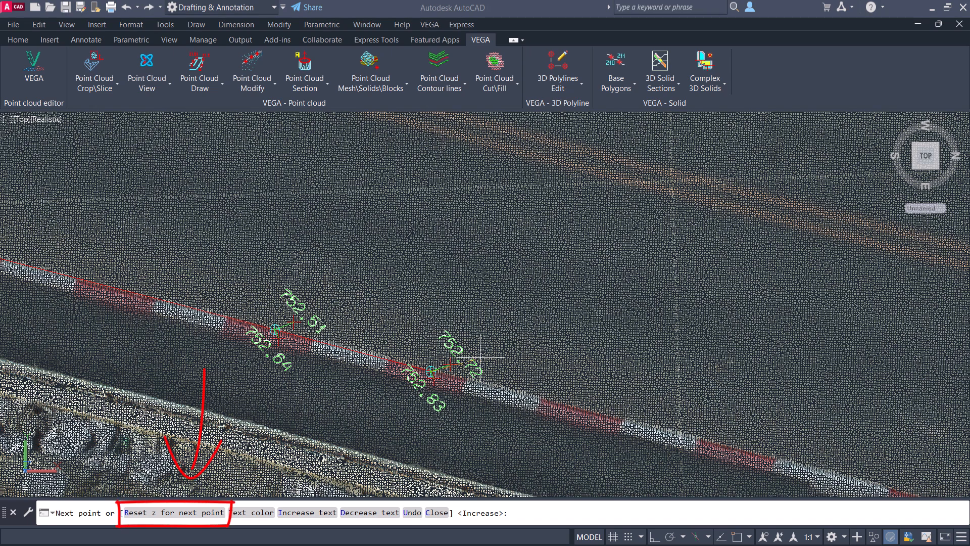
End the two-edge drawing command and view the curb polylines in 3D
key(Escape)
shift+middle_drag(297, 243, 152, 253)
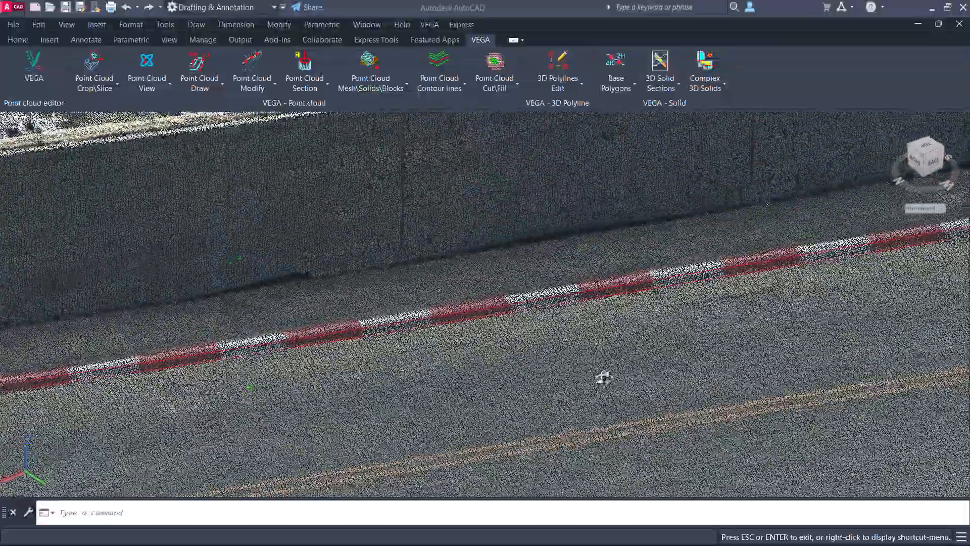
middle_drag(684, 370, 733, 424)
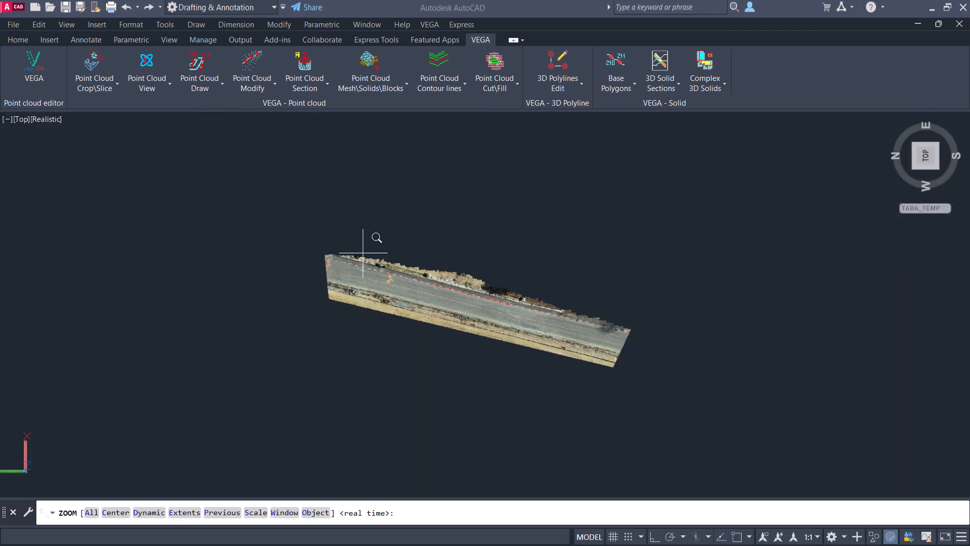
Start Draw 2 edges on the curb stretch near the orange road arrows, with Offset SECOND polyline set to Yes and Z display at Reference
click(364, 252)
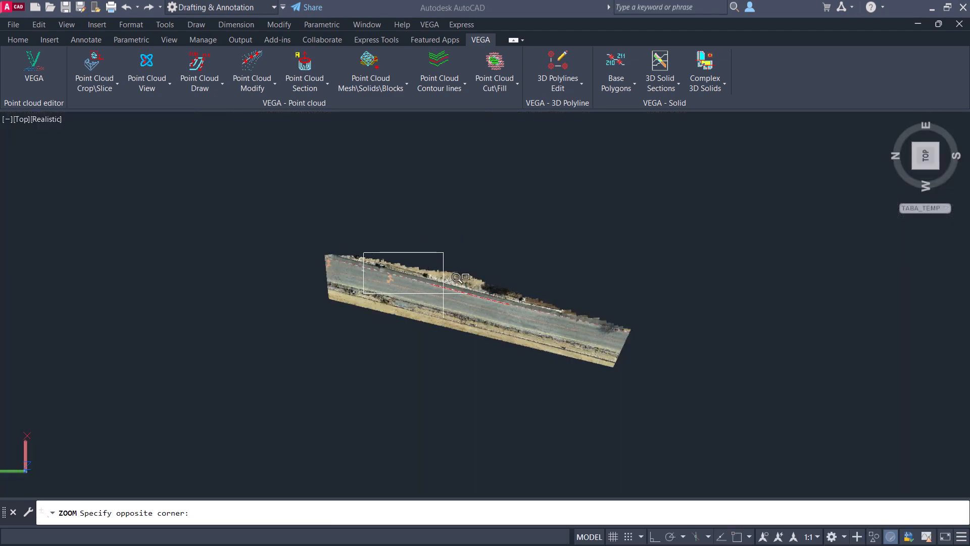
click(443, 290)
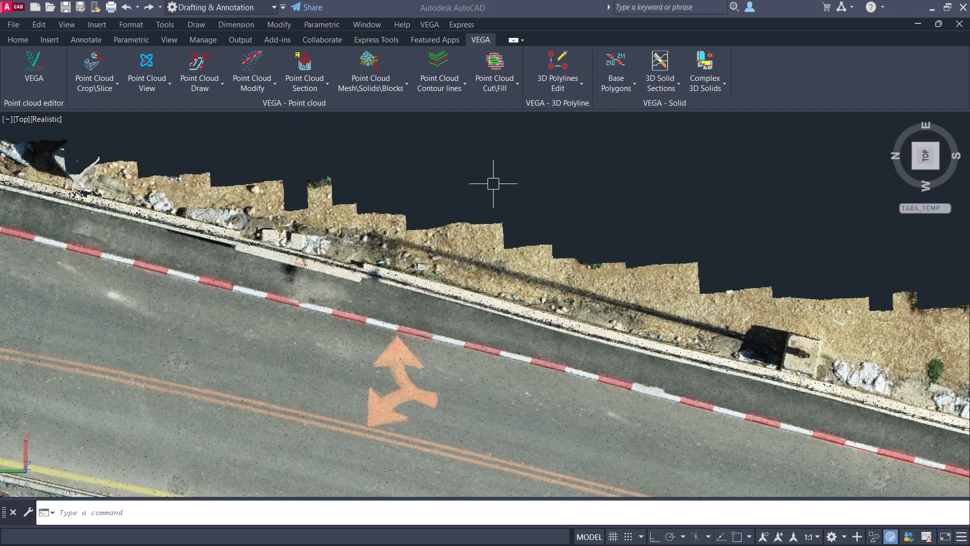
click(196, 62)
drag(481, 203, 503, 140)
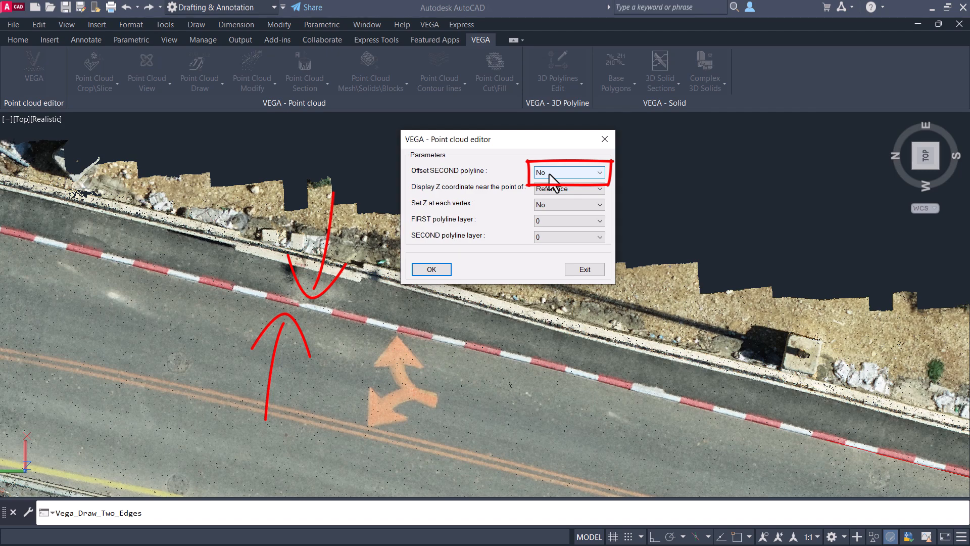
click(571, 171)
click(554, 189)
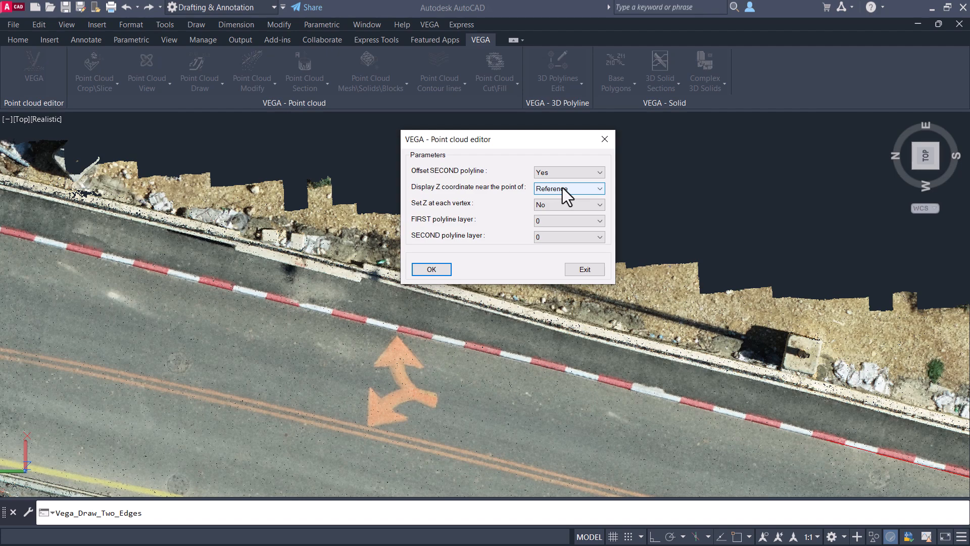
click(562, 188)
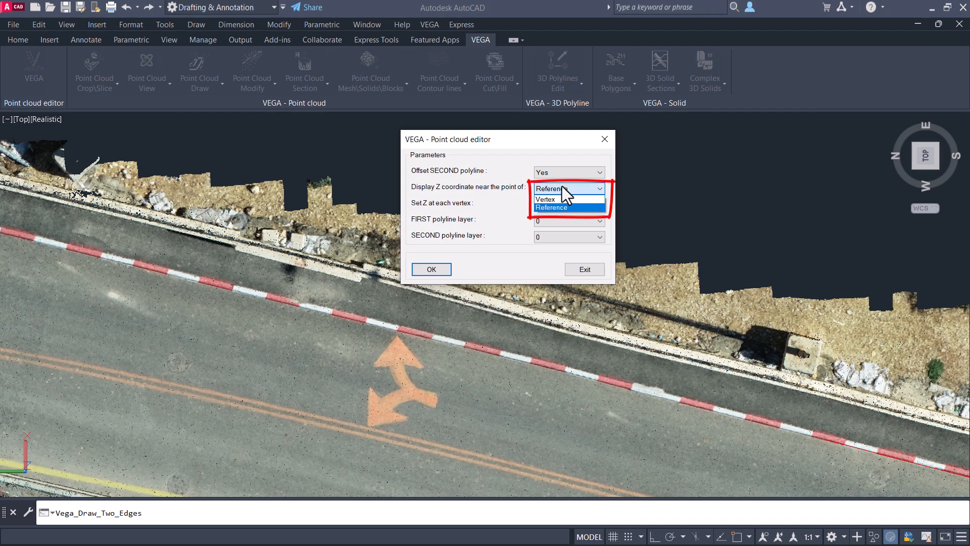
click(508, 213)
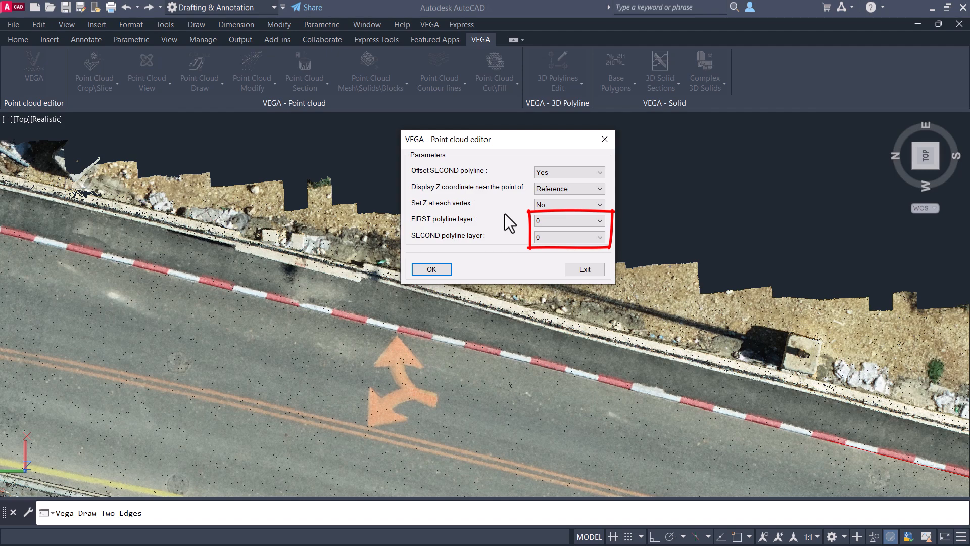
click(432, 270)
Set the first polyline's Z reference on the road, the second's on the curb top, and the offset point at the curb's far edge
scroll(475, 346, up, 6)
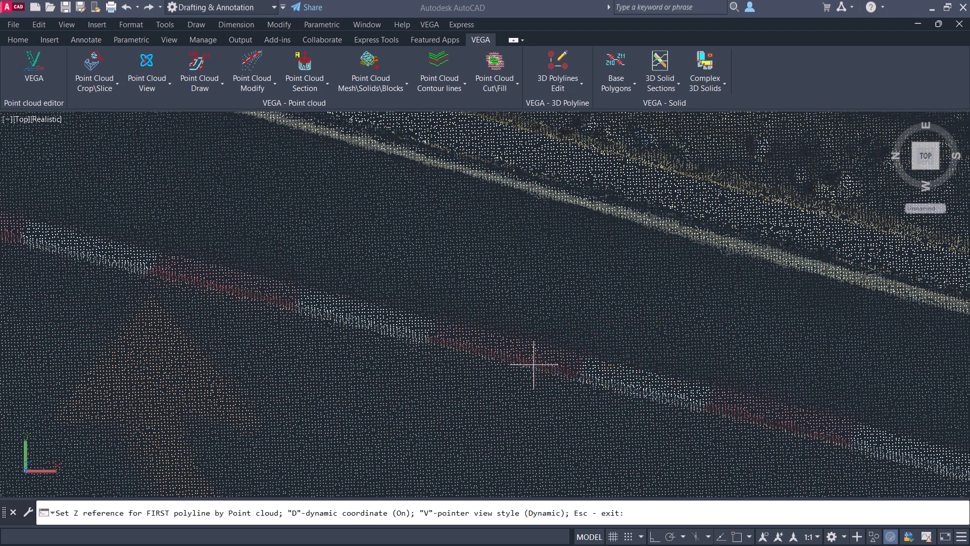
click(499, 390)
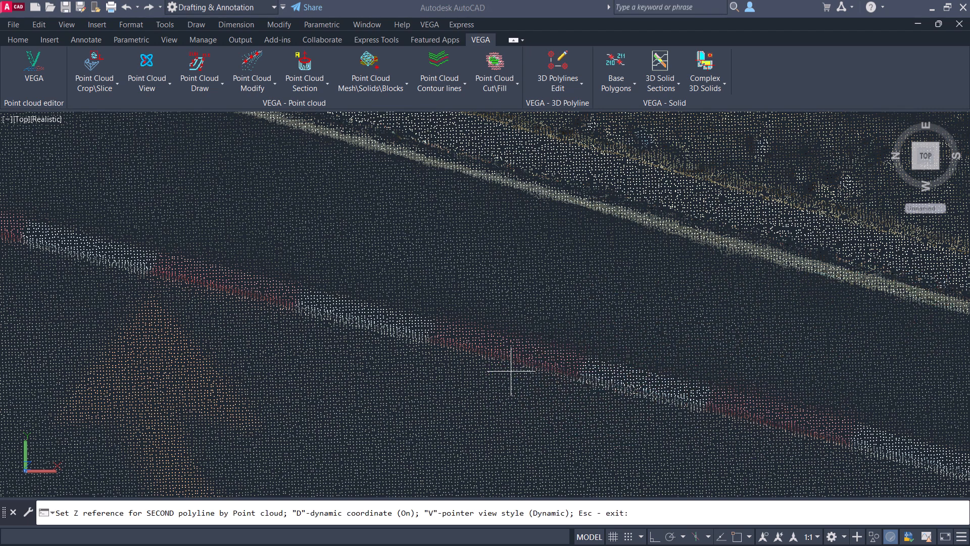
click(511, 345)
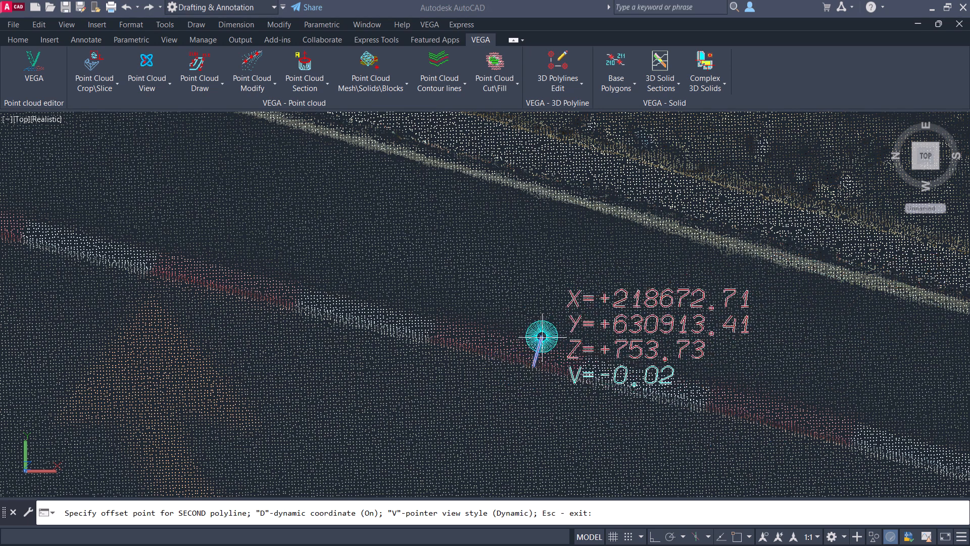
click(541, 339)
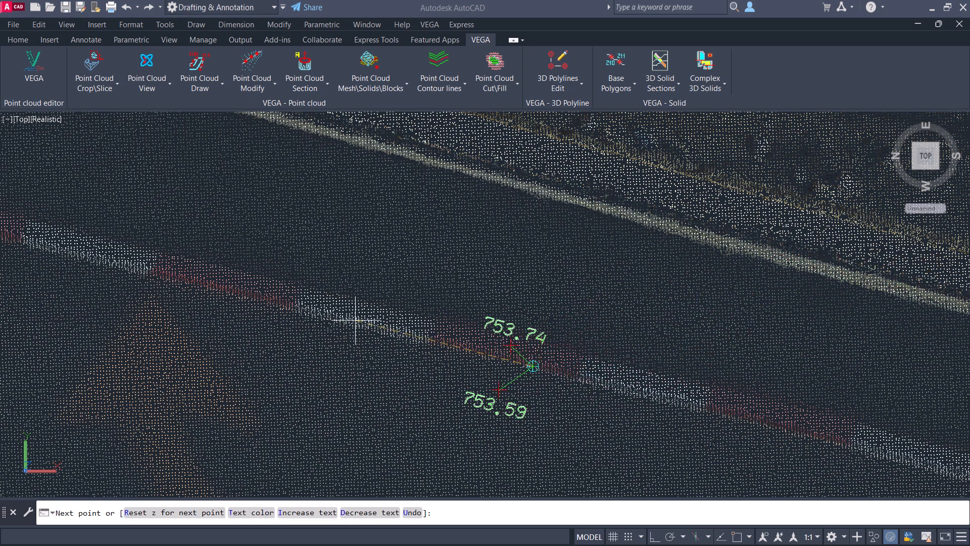
Place vertices along the curb's road-side edge to draw the line with its offset second polyline, and finish the command
click(257, 298)
click(291, 228)
click(258, 184)
middle_drag(273, 197, 778, 326)
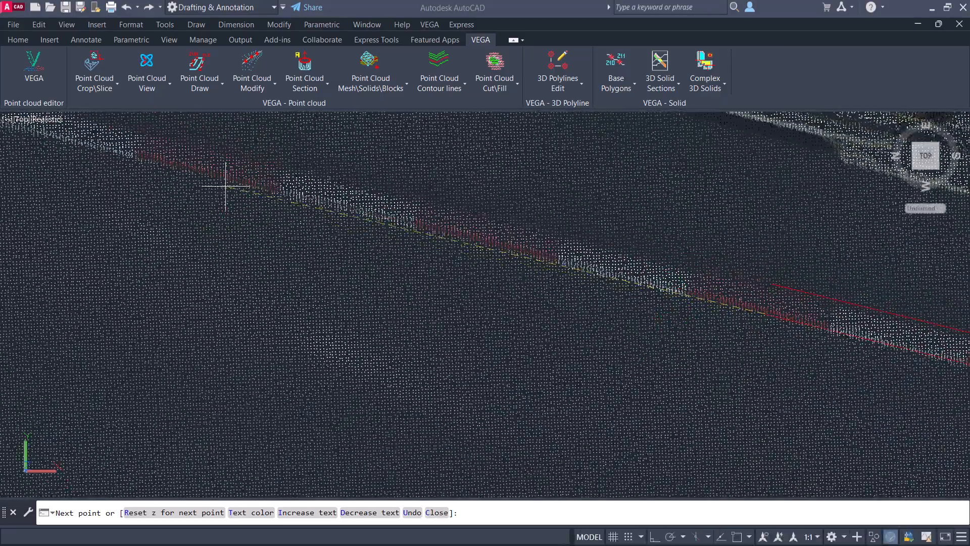
click(198, 172)
middle_drag(206, 183, 579, 293)
click(233, 201)
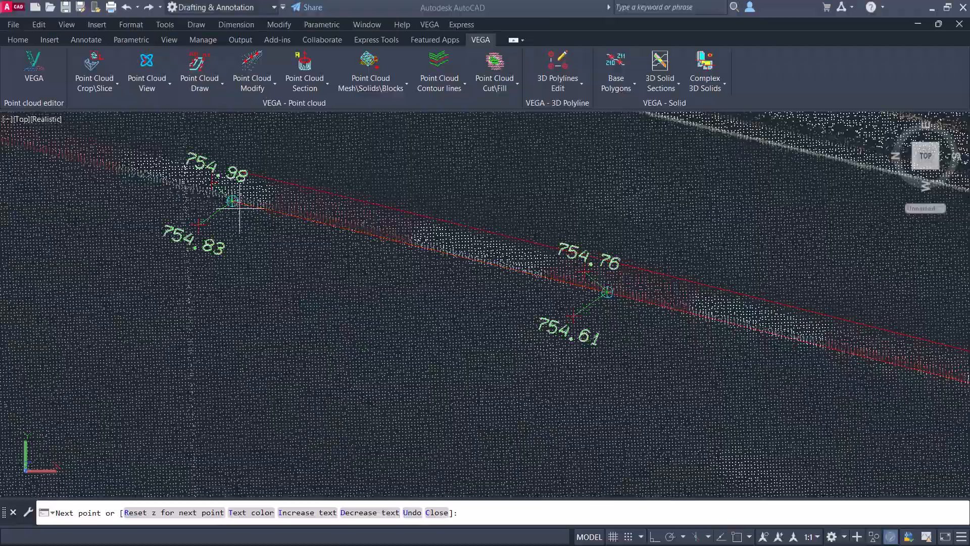
key(Return)
shift+middle_drag(658, 315, 729, 344)
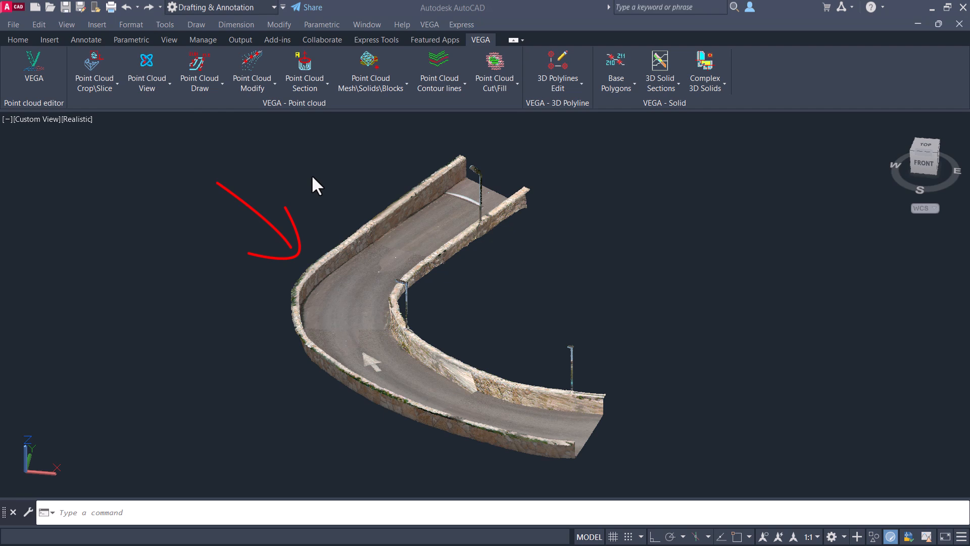
shift+middle_drag(312, 177, 467, 319)
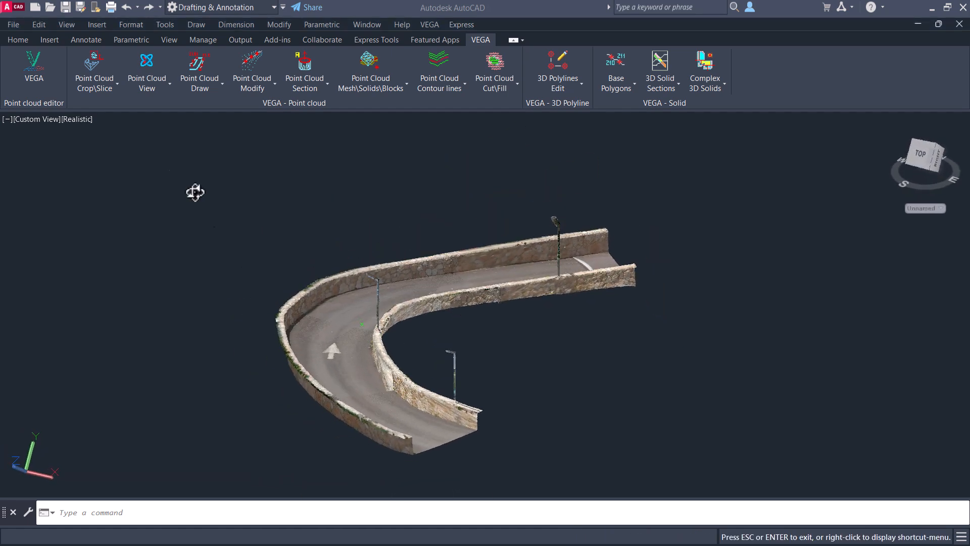
View the curved road from the top and start Draw 2 edges with Offset SECOND polyline No, Z display Reference and Set Z at each vertex No
click(920, 154)
click(954, 118)
text(z)
key(Return)
click(371, 289)
click(493, 358)
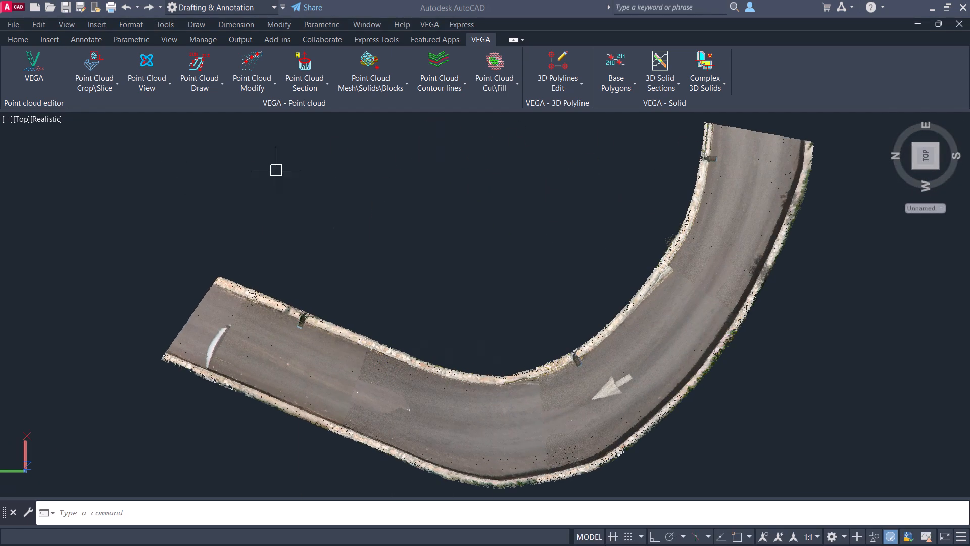
click(189, 86)
click(219, 157)
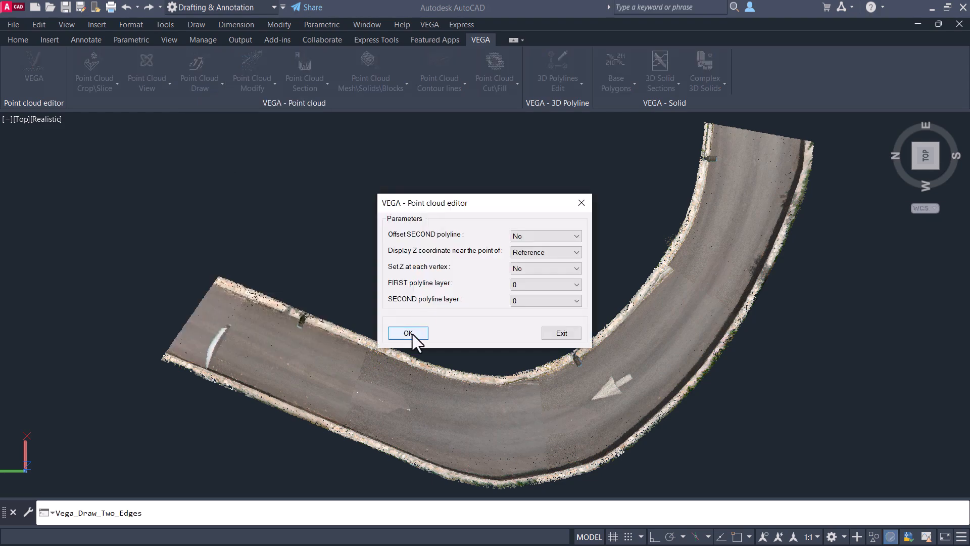
click(389, 337)
scroll(207, 384, up, 2)
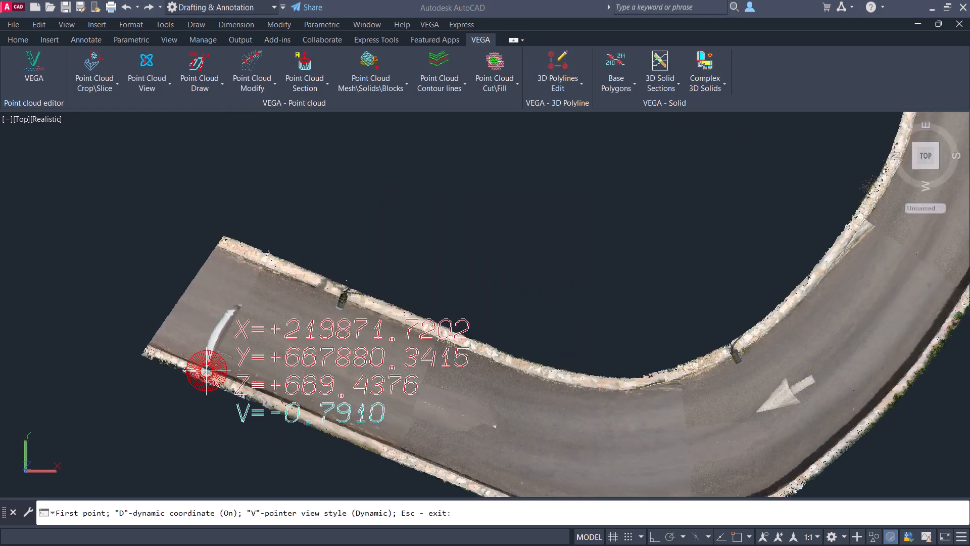
Set the Z references on the road and the outer wall's top, and place the first vertices along the wall's base
click(166, 353)
scroll(173, 351, up, 2)
click(180, 351)
click(167, 355)
middle_drag(404, 417, 182, 278)
click(248, 342)
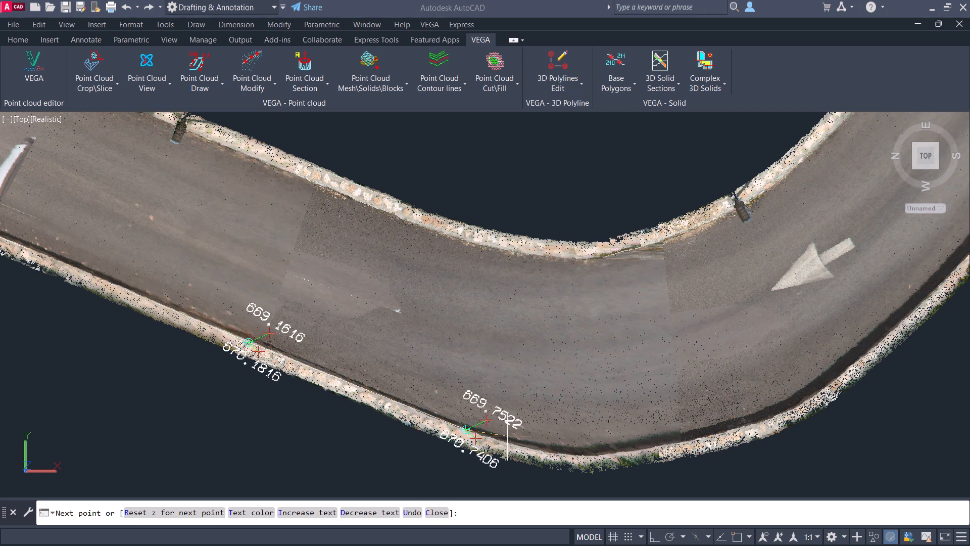
Reset Z for a vertex where the outer wall starts bending, referencing the road for the first polyline and the wall top for the second
text(r)
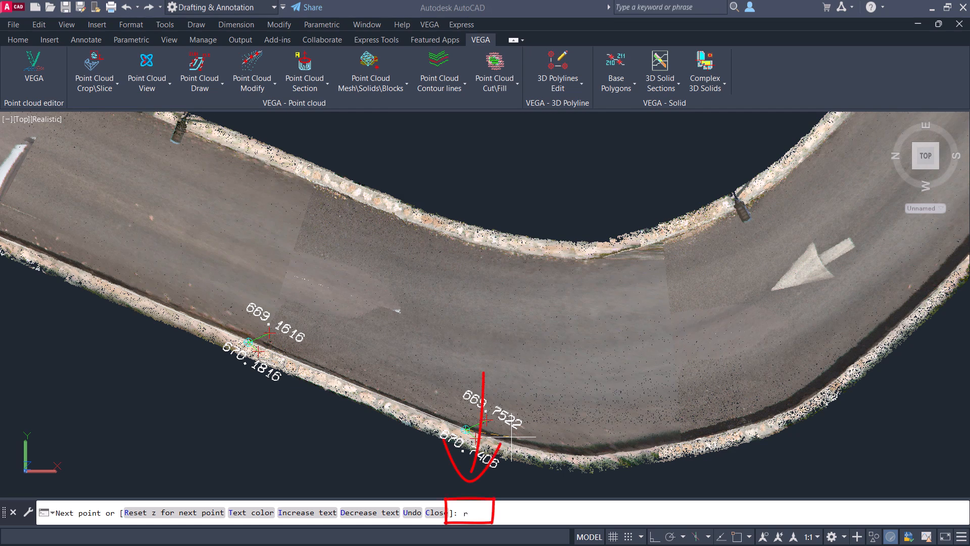
key(Return)
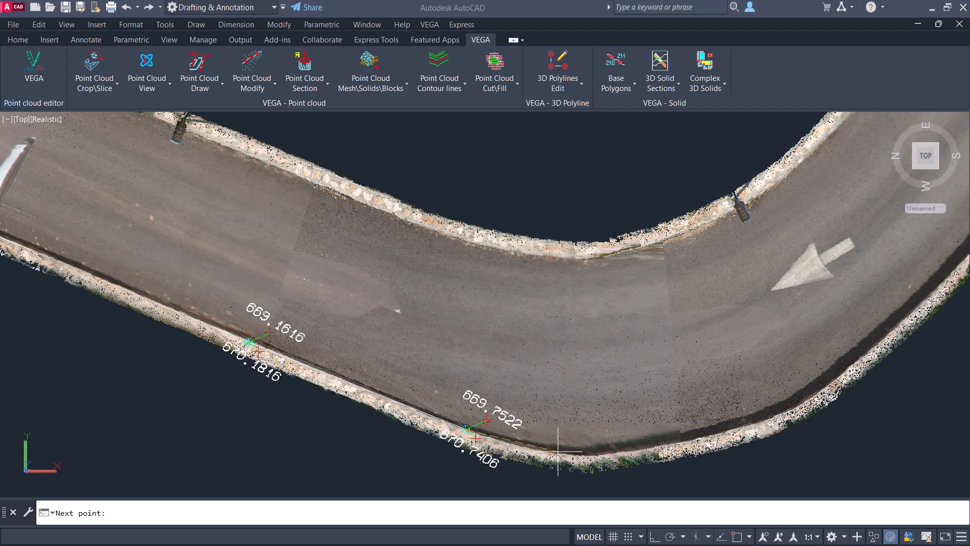
key(Return)
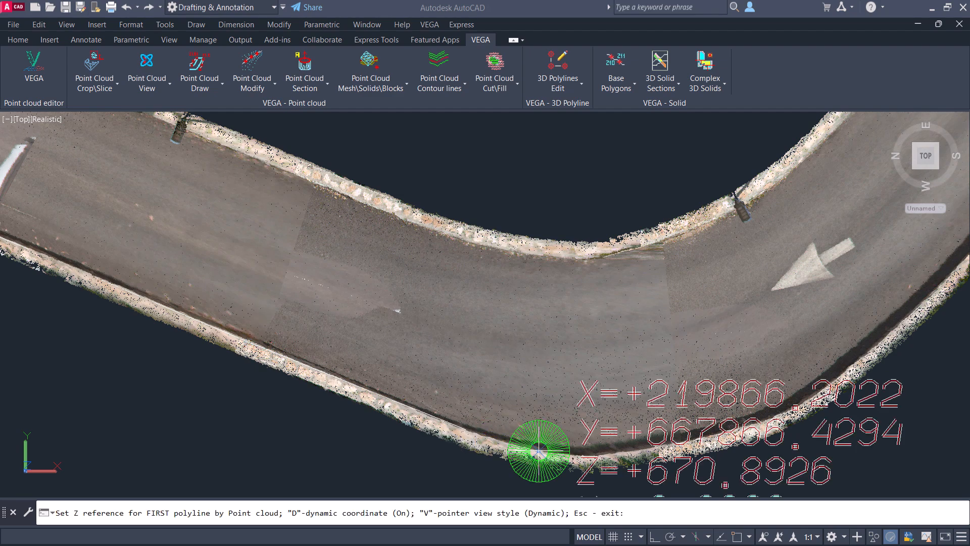
click(547, 437)
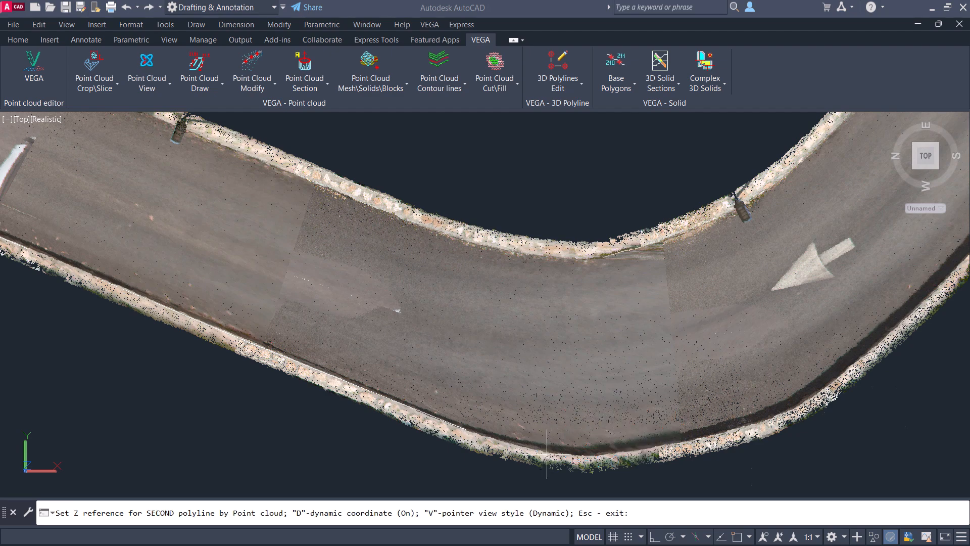
click(547, 455)
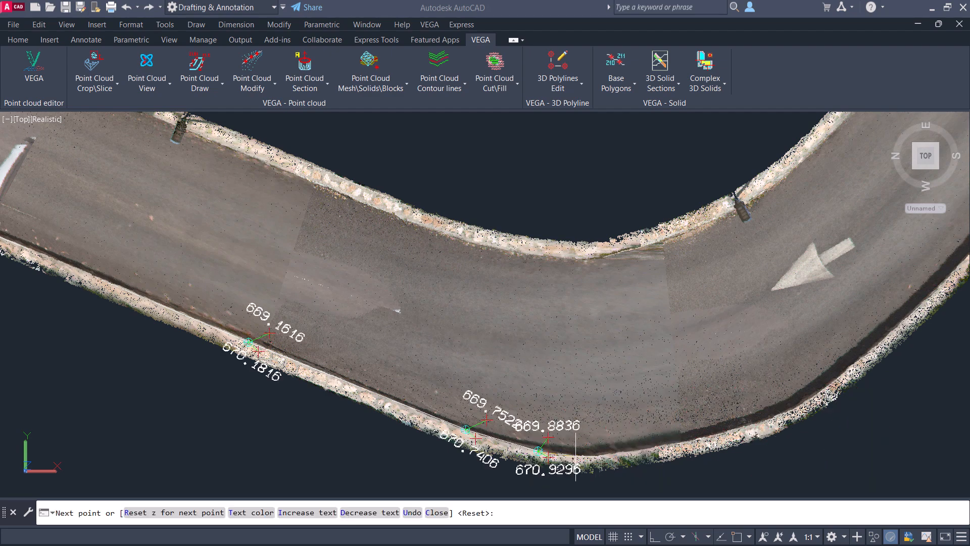
Add two vertices around the outer wall's bend, resetting the road and wall-top Z references for the second one
click(587, 460)
key(Return)
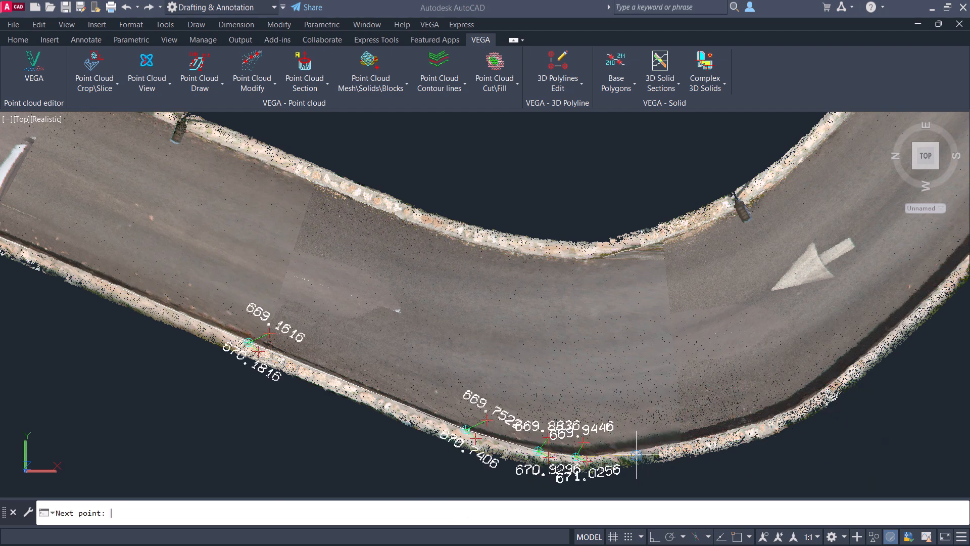
click(647, 447)
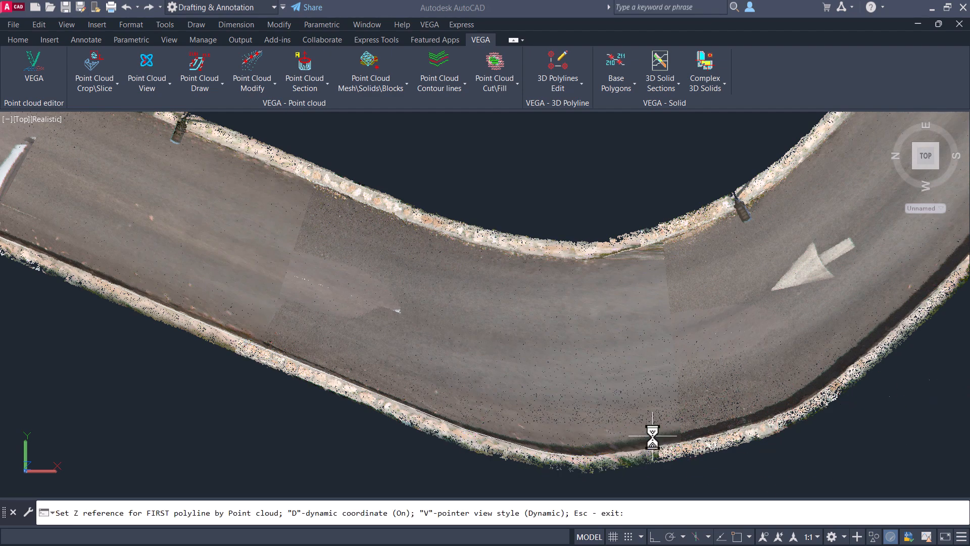
click(663, 448)
Continue the vertices along the outer wall past the bend toward the road's far end and finish the two-edge command
click(769, 422)
click(823, 390)
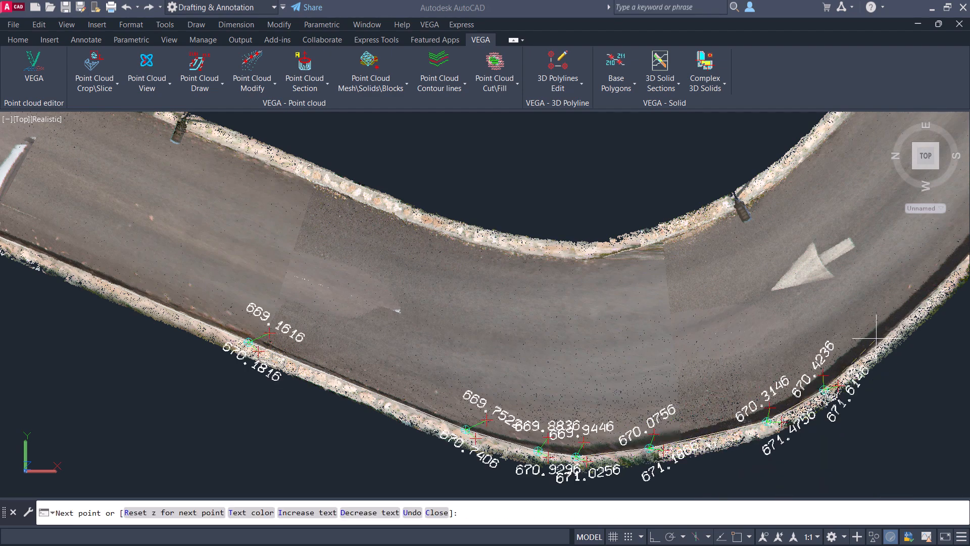
click(901, 324)
middle_drag(918, 254, 725, 336)
click(761, 350)
click(817, 285)
middle_drag(876, 194, 748, 251)
key(Return)
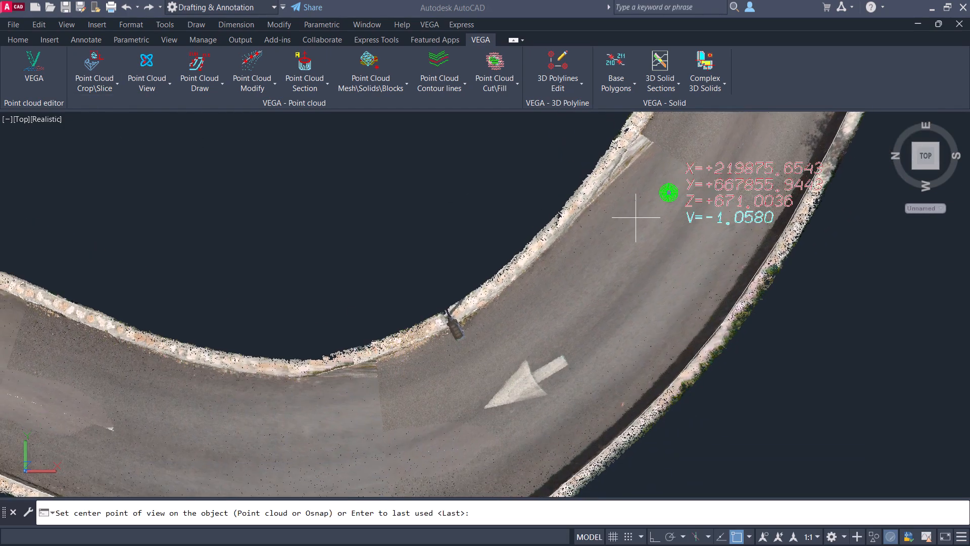
Set a view center on the road and orbit to inspect the outer wall's two polylines in 3D
click(380, 430)
drag(537, 394, 663, 407)
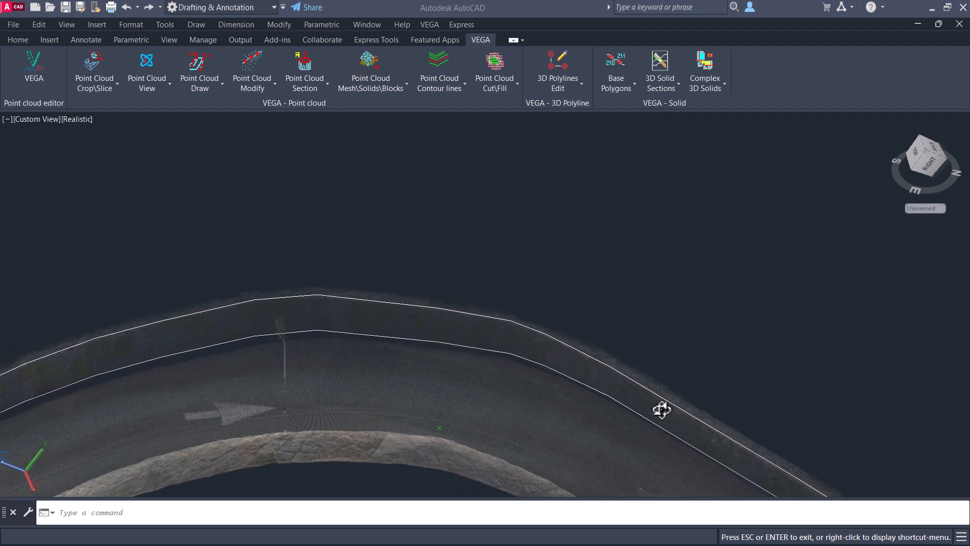
key(Escape)
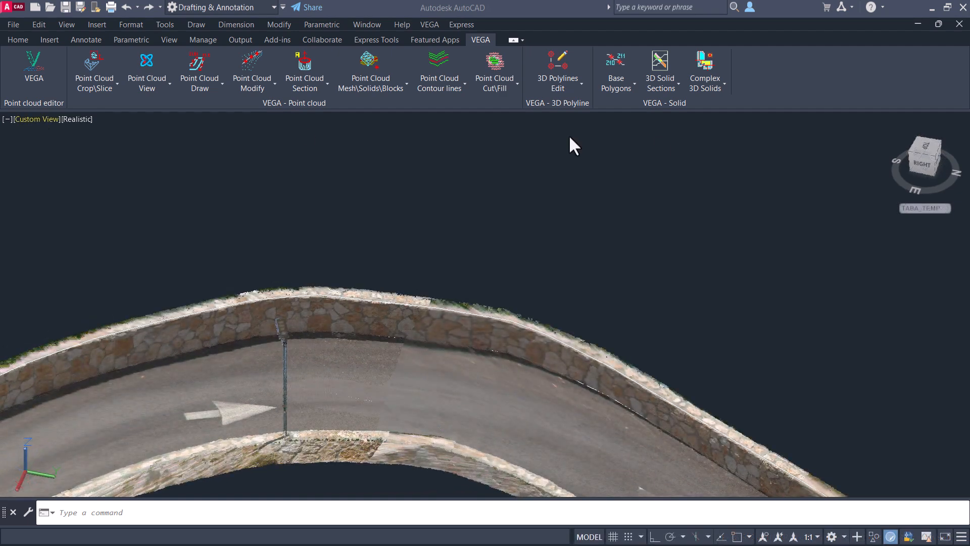
Return to the top view of the road and start Draw 1 edge by Point Cloud with Set Z at each vertex set to No
click(925, 147)
scroll(514, 274, up, 6)
scroll(514, 274, up, 2)
click(204, 81)
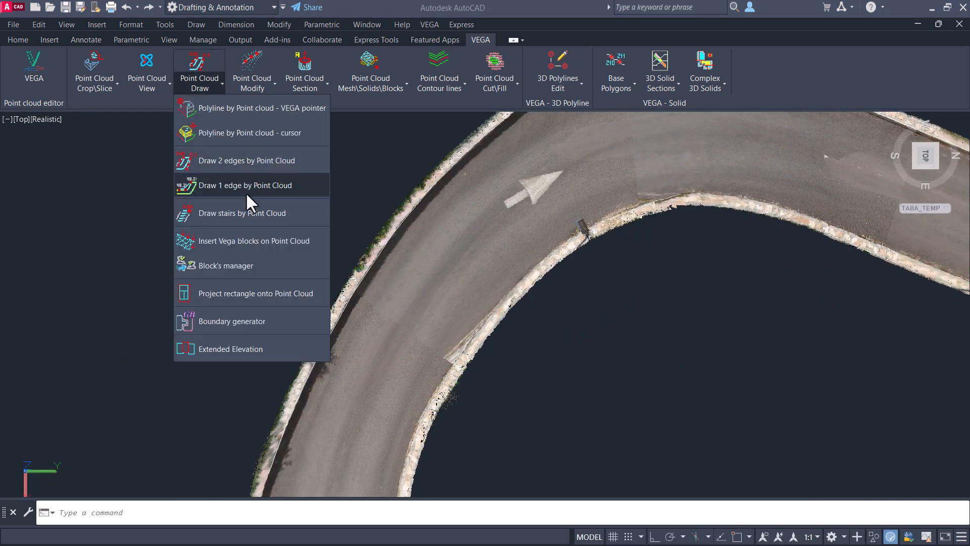
click(251, 186)
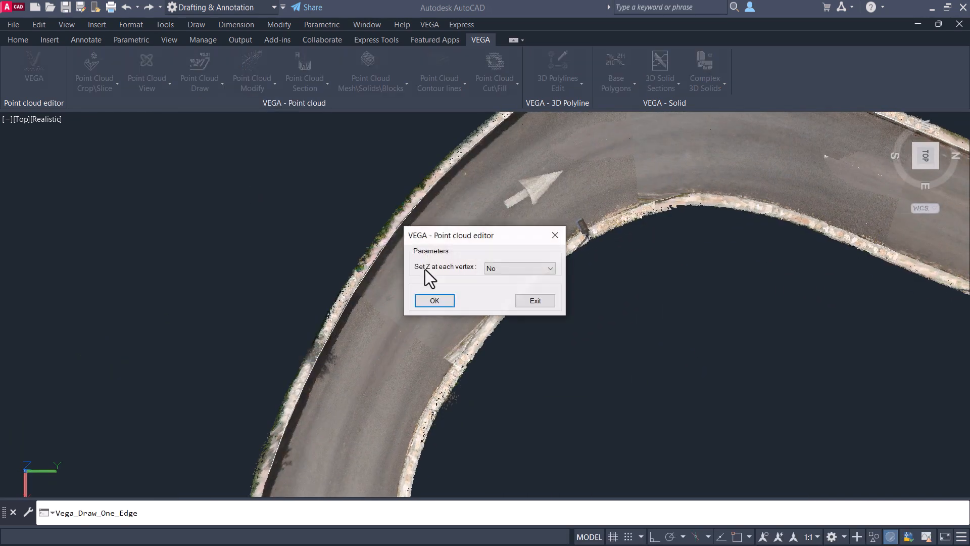
click(435, 301)
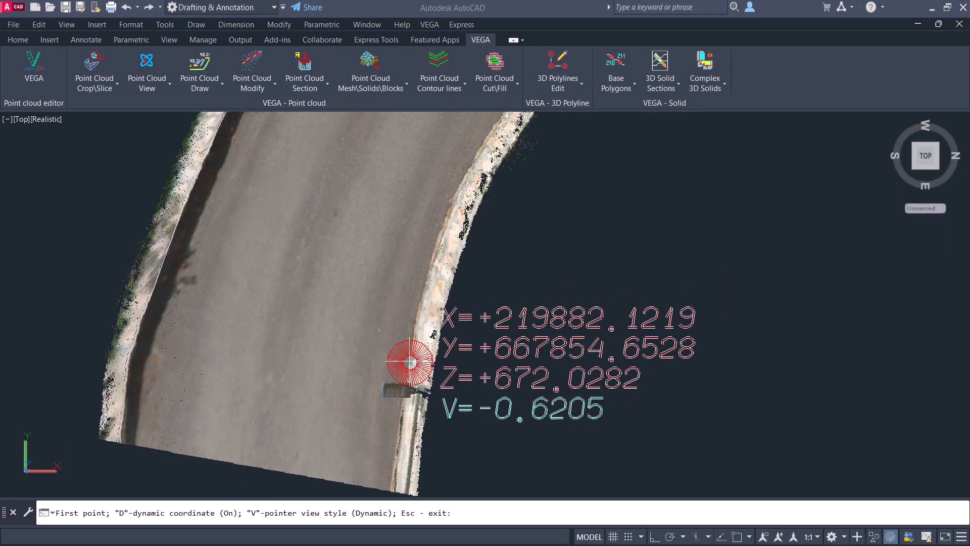
Take the Z reference on the road beside the inner wall and place vertices along the wall's base past the lamp post
click(385, 355)
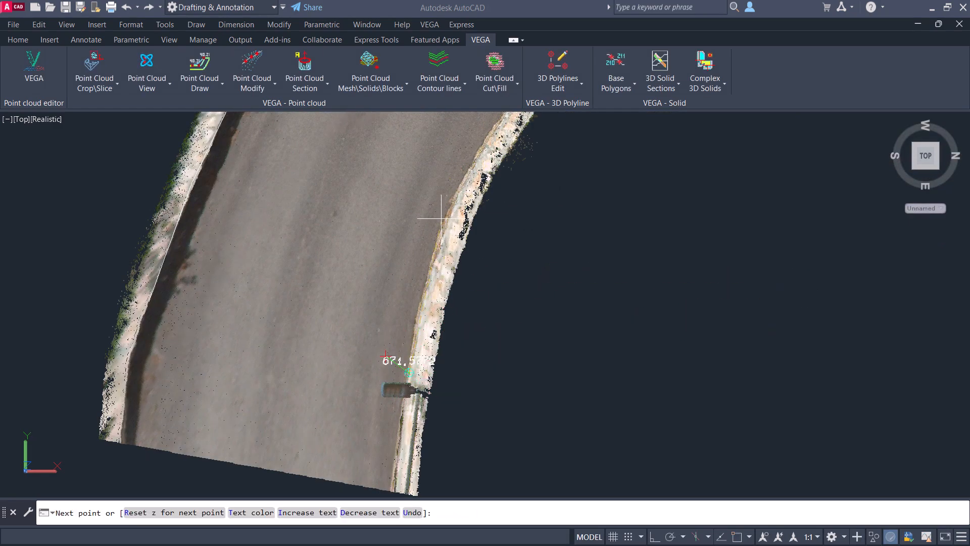
click(452, 201)
click(428, 274)
click(379, 309)
click(490, 254)
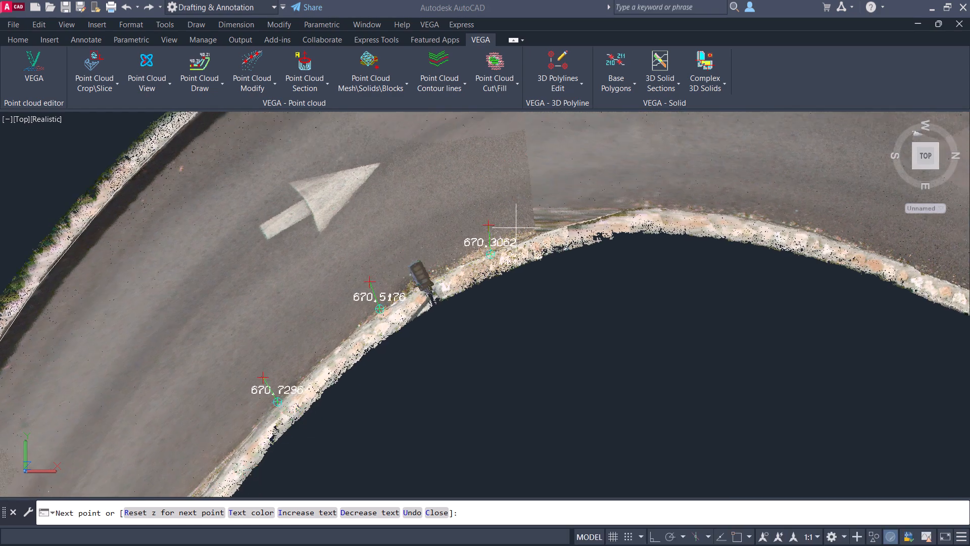
click(585, 221)
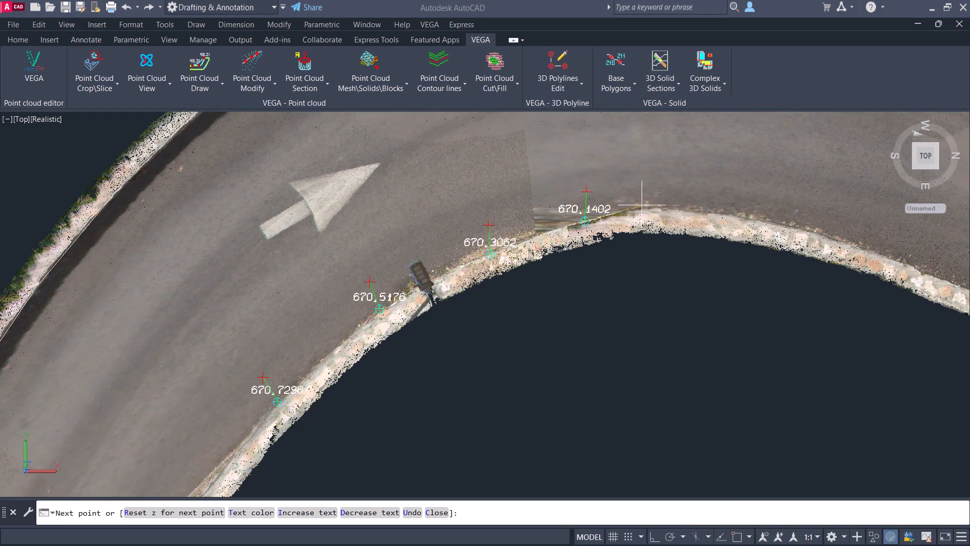
Reset Z for the vertex at the crest of the inner wall's bend, taking the new reference on the road
key(Return)
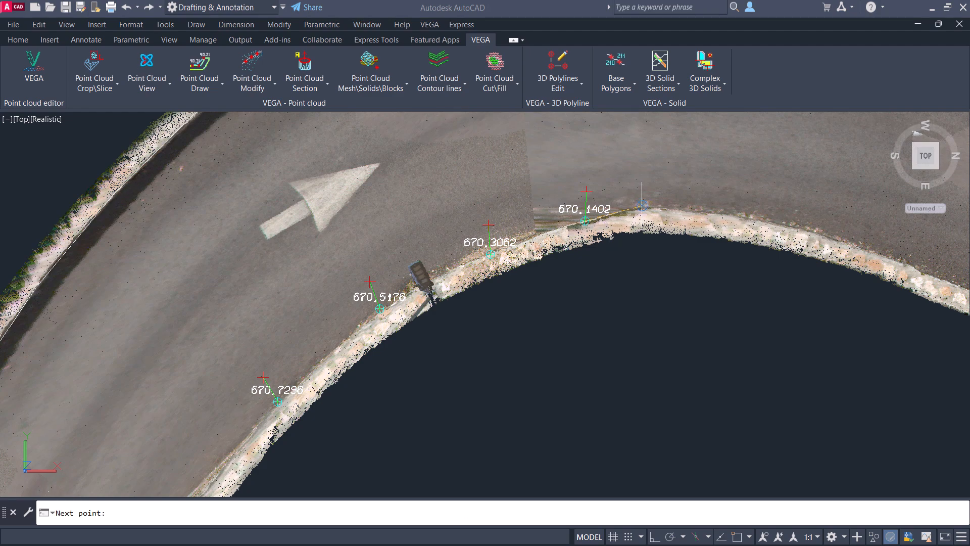
click(656, 208)
click(645, 181)
Continue the single edge along the inner wall beyond the bend to past the next lamp post, and finish the command
click(748, 216)
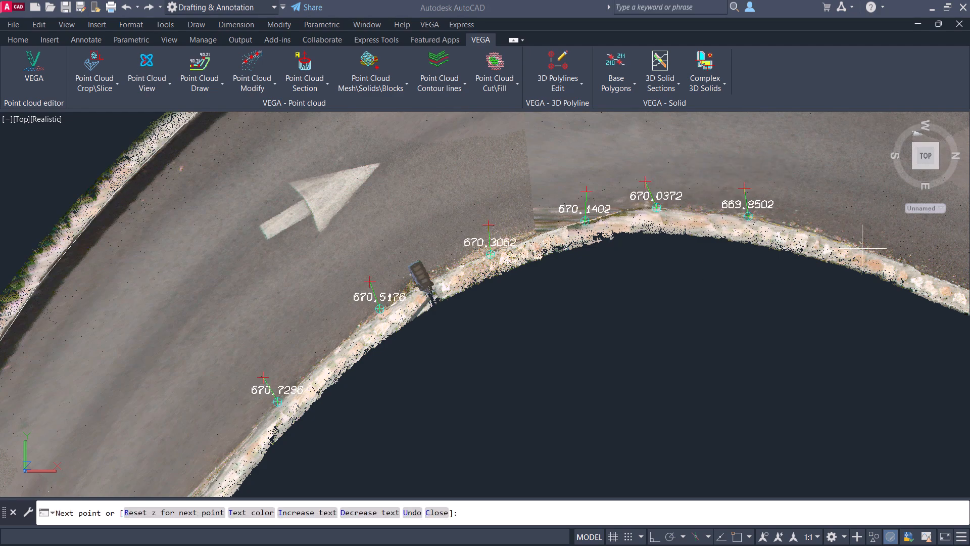
click(876, 253)
middle_drag(897, 265, 560, 233)
click(657, 270)
click(825, 334)
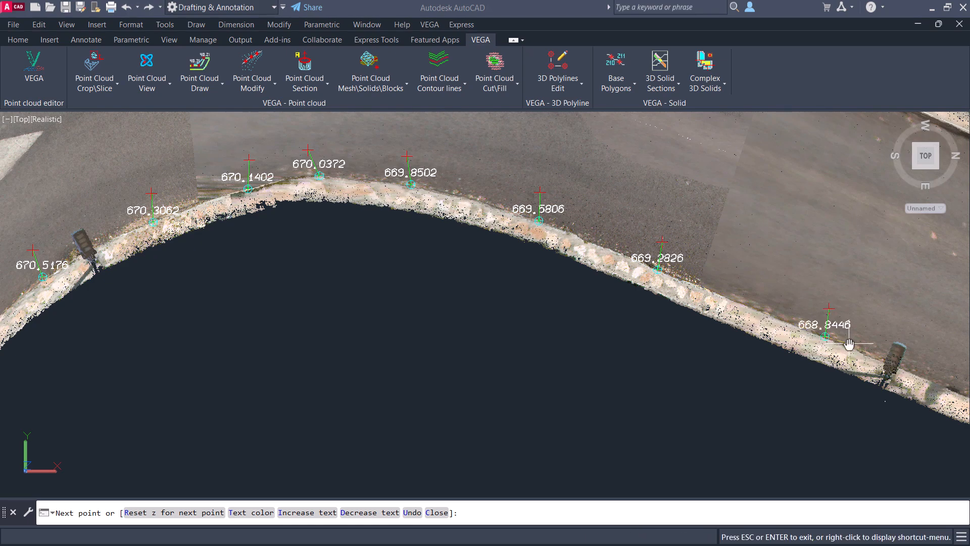
middle_drag(957, 368, 631, 317)
click(745, 383)
key(Return)
Orbit the road to inspect the inner wall's edge polyline in 3D
shift+middle_drag(643, 190, 416, 480)
click(498, 324)
drag(168, 86, 224, 96)
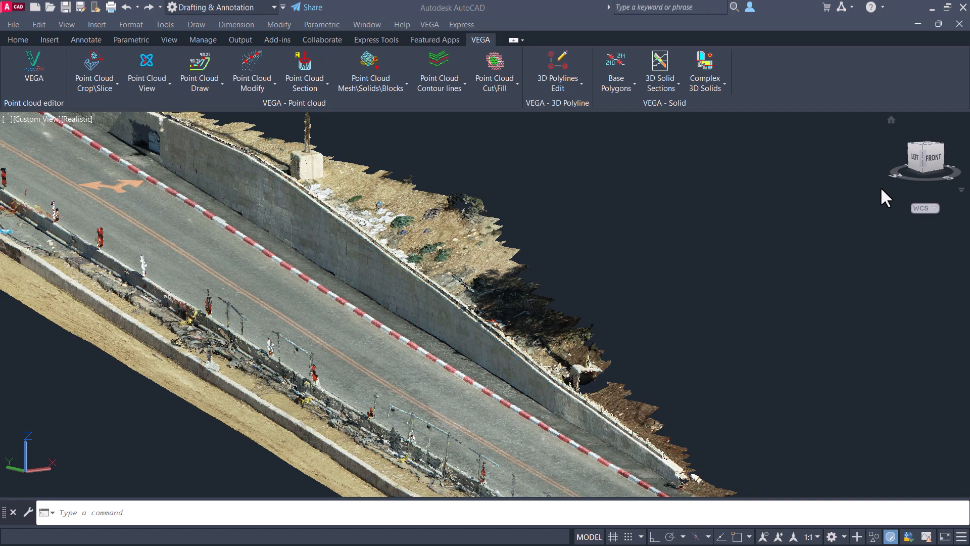
Examine the retaining wall beside the red-and-white curb in 3D and from the top
scroll(386, 368, up, 4)
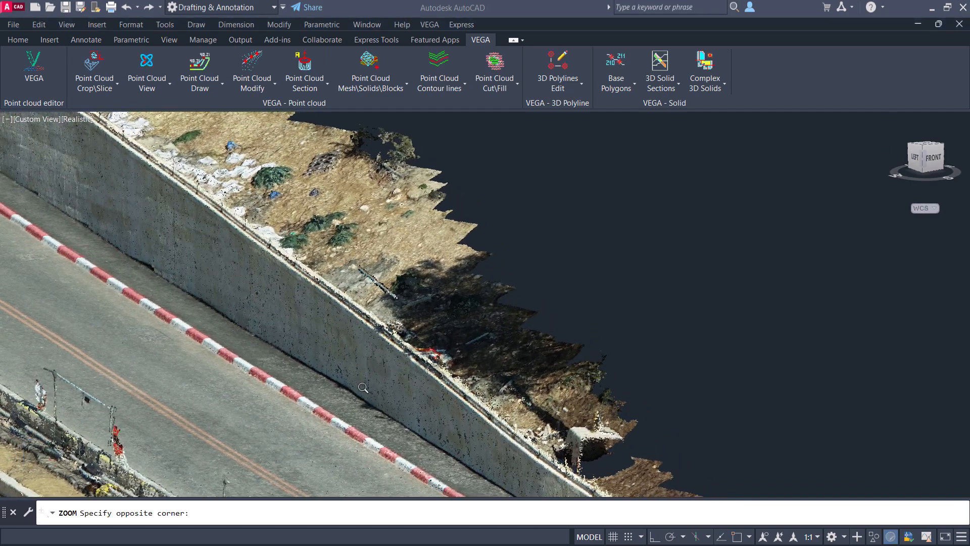
scroll(284, 335, up, 4)
middle_drag(285, 336, 522, 480)
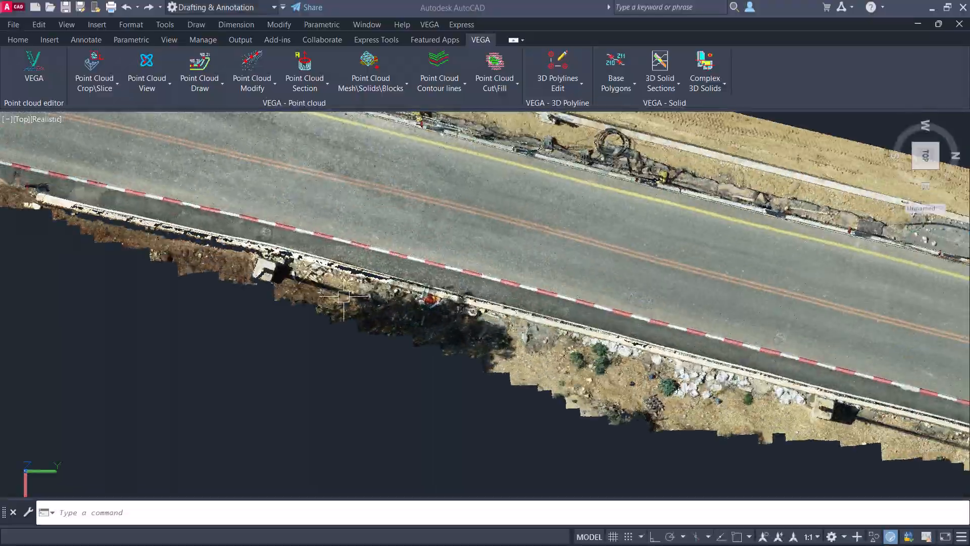
scroll(266, 255, up, 4)
shift+middle_drag(262, 222, 506, 227)
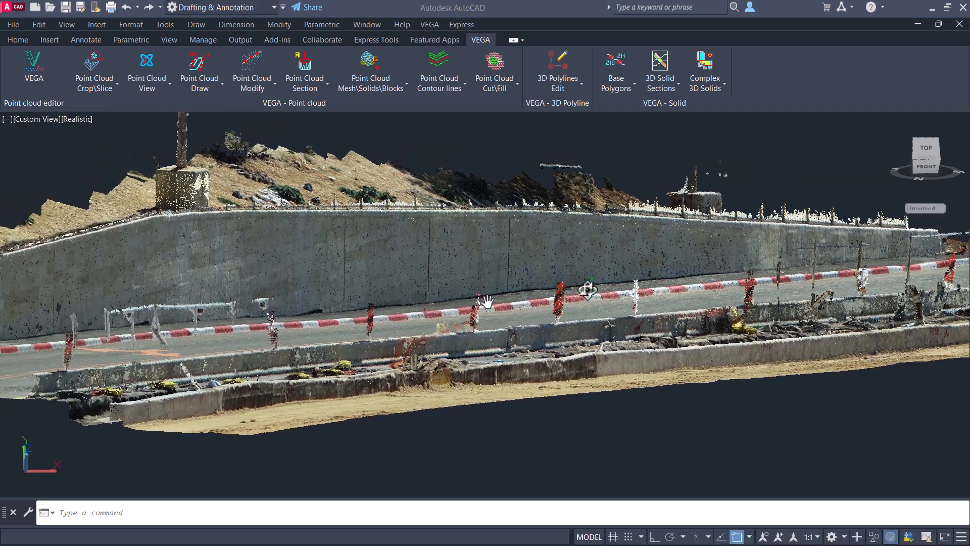
scroll(554, 200, up, 2)
shift+middle_drag(554, 200, 526, 247)
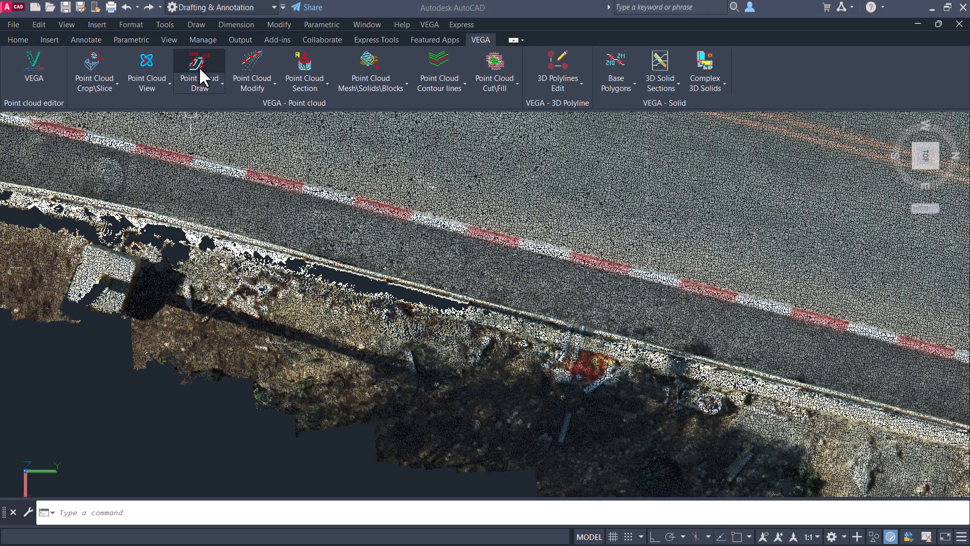
Start Draw 2 edges at the retaining wall, taking the first polyline's Z reference on the road and the second's on the wall top
click(200, 83)
click(215, 147)
click(266, 214)
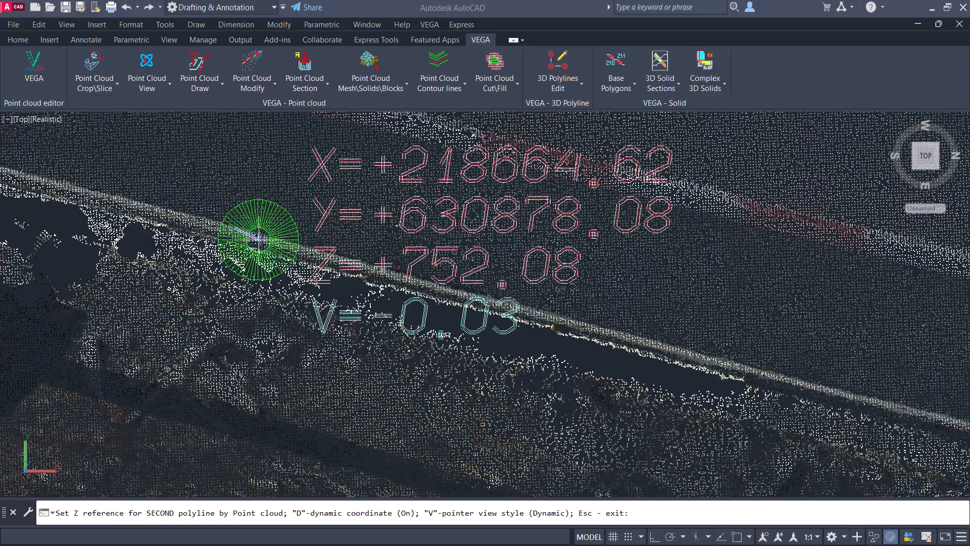
click(253, 227)
Place vertices along the retaining wall's face to draw its lower and upper edge polylines
middle_drag(714, 347, 232, 327)
click(288, 335)
click(646, 425)
middle_drag(746, 386, 184, 276)
click(429, 403)
middle_drag(661, 455, 155, 275)
click(510, 377)
click(769, 443)
click(861, 464)
Examine in 3D how the retaining wall's two polylines follow its base and top
click(147, 83)
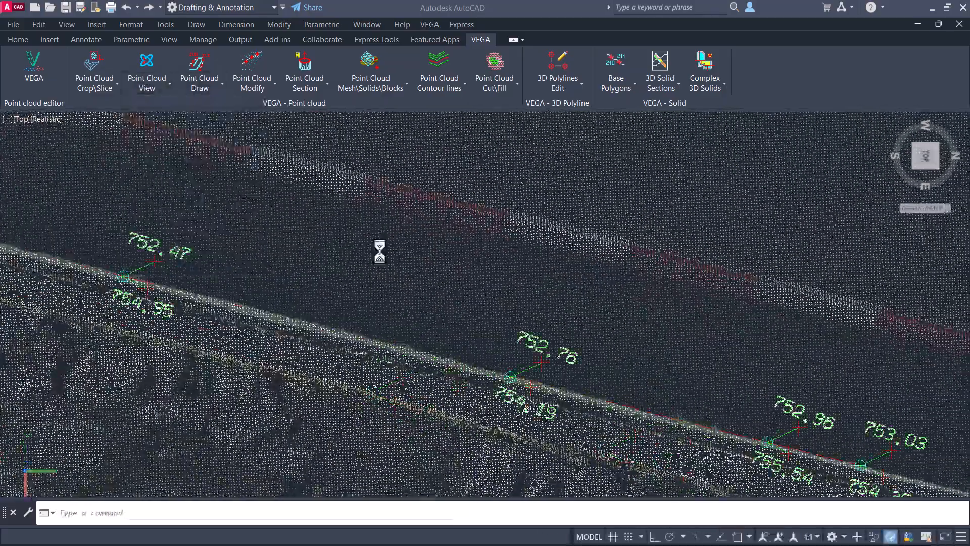
click(160, 113)
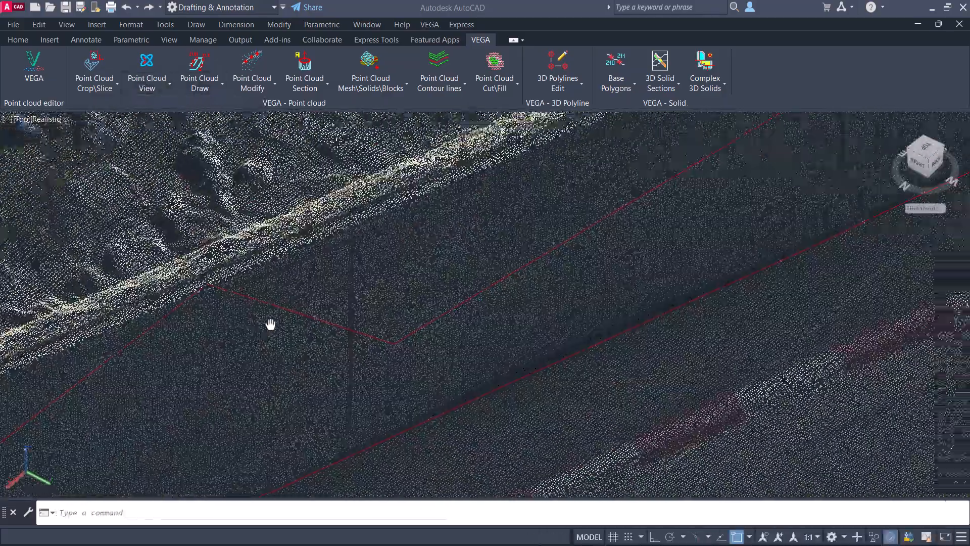
middle_drag(271, 323, 51, 422)
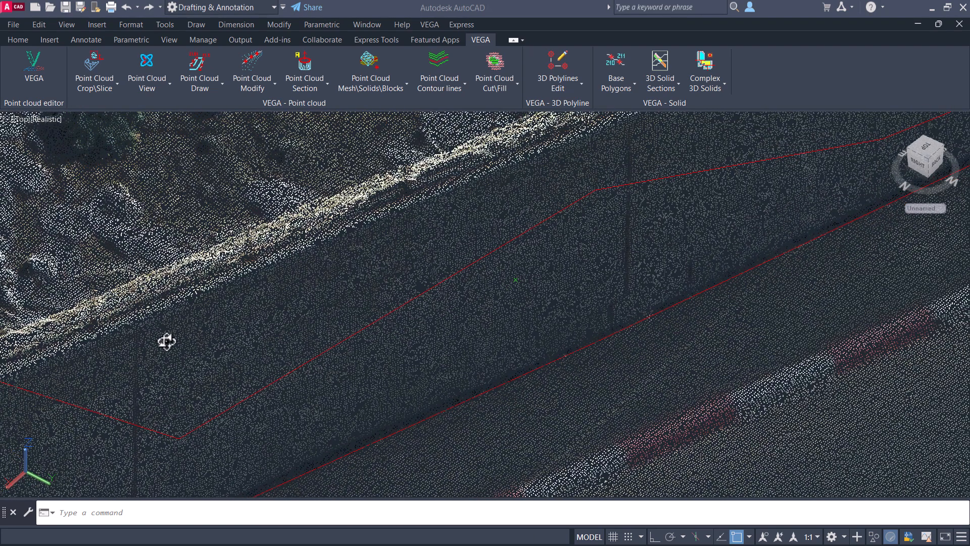
scroll(206, 329, up, 1)
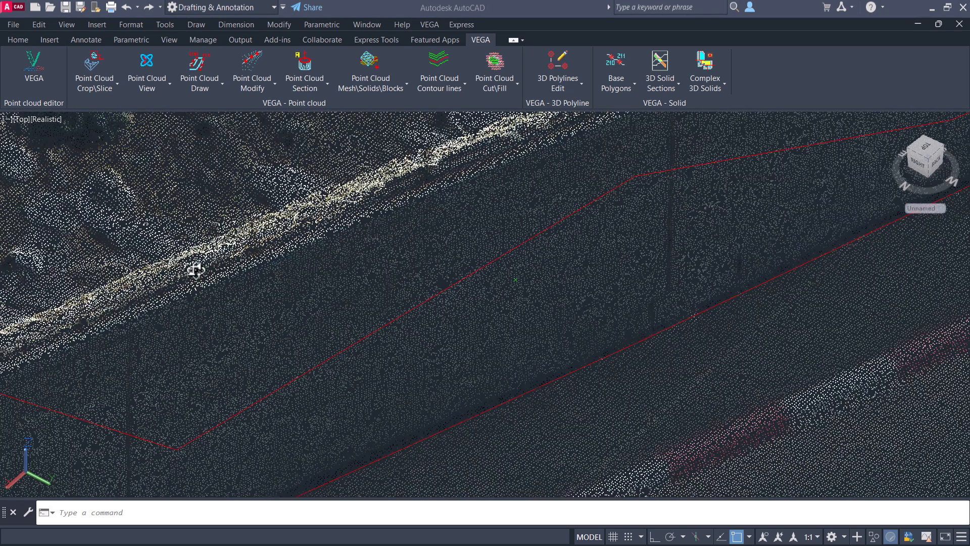
scroll(210, 305, up, 1)
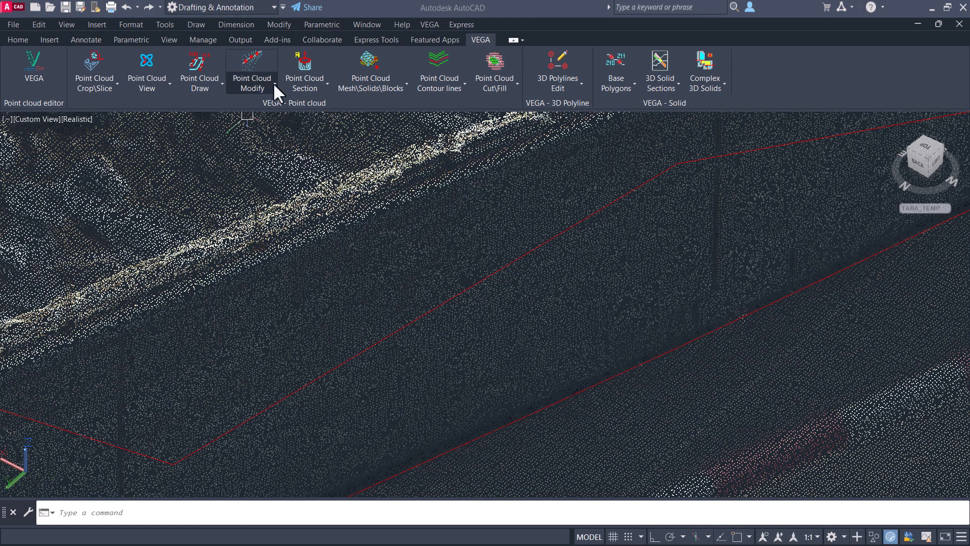
Start Stretch 3D Polyline vertex with VEGA pointer and move the upper polyline's first four low vertices onto the retaining wall's top edge
click(247, 91)
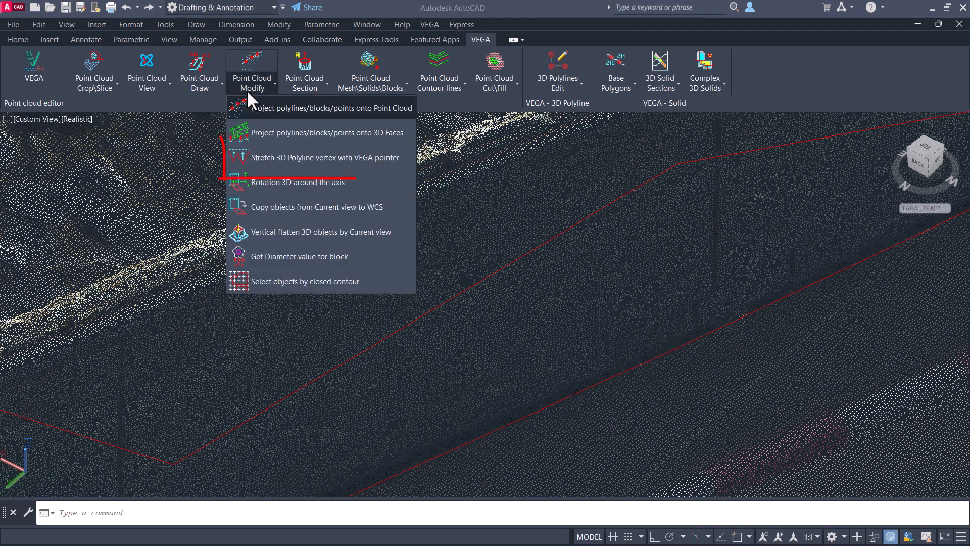
click(272, 157)
click(172, 462)
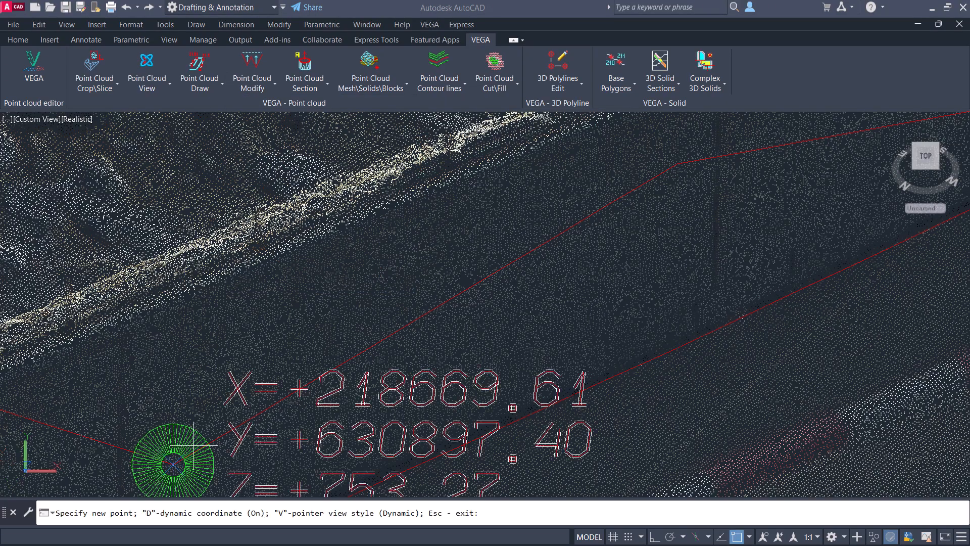
click(180, 297)
middle_drag(710, 188, 357, 404)
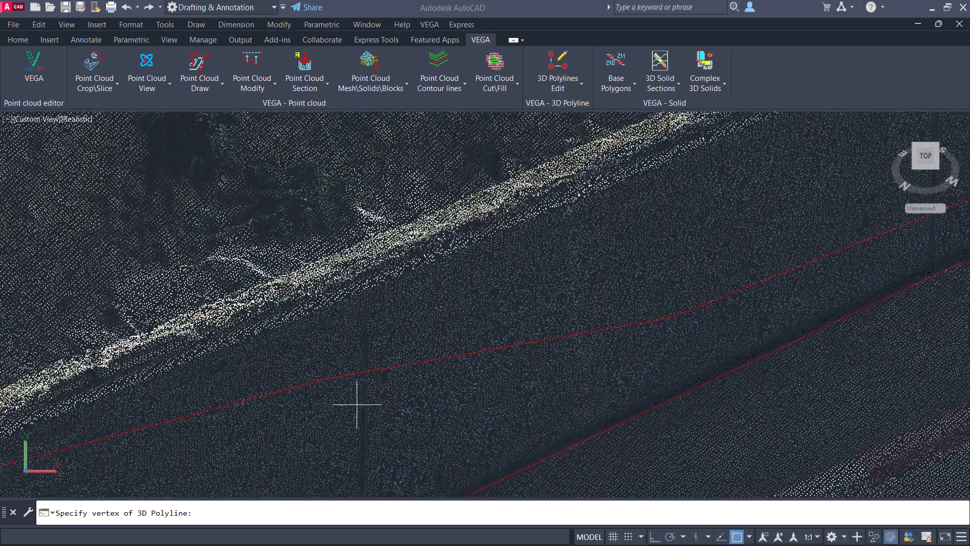
click(325, 378)
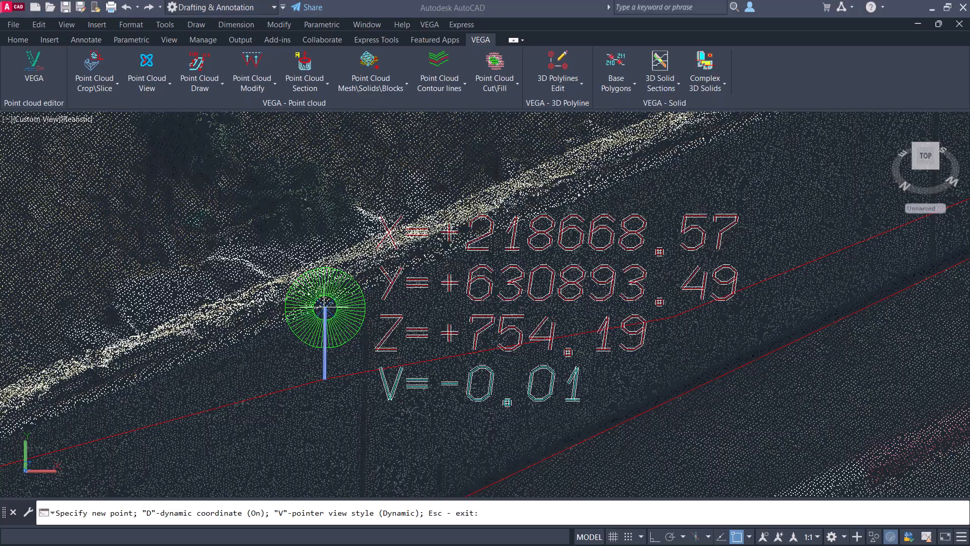
click(325, 307)
click(671, 314)
click(649, 166)
middle_drag(763, 190, 261, 449)
click(581, 409)
click(563, 249)
Move the upper polyline's two remaining low vertices near the recess behind the retaining wall onto its top edge and finish stretching
middle_drag(696, 259, 929, 268)
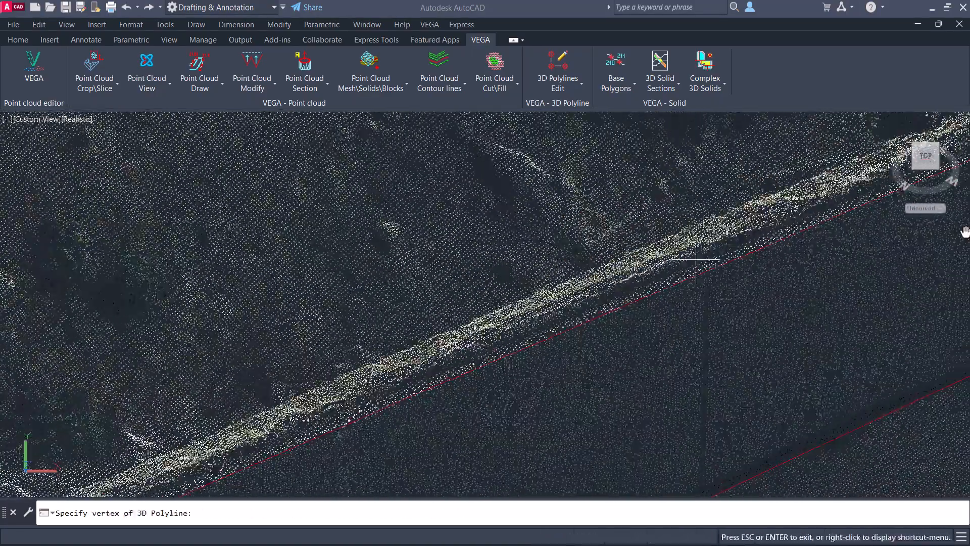
scroll(657, 240, down, 5)
scroll(434, 414, up, 5)
click(424, 388)
click(419, 295)
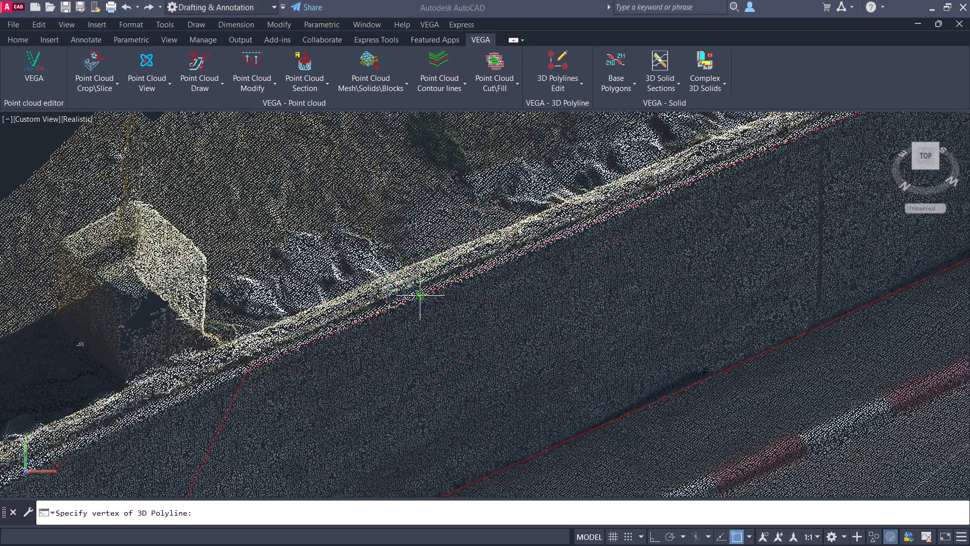
middle_drag(420, 295, 505, 318)
click(400, 376)
click(347, 295)
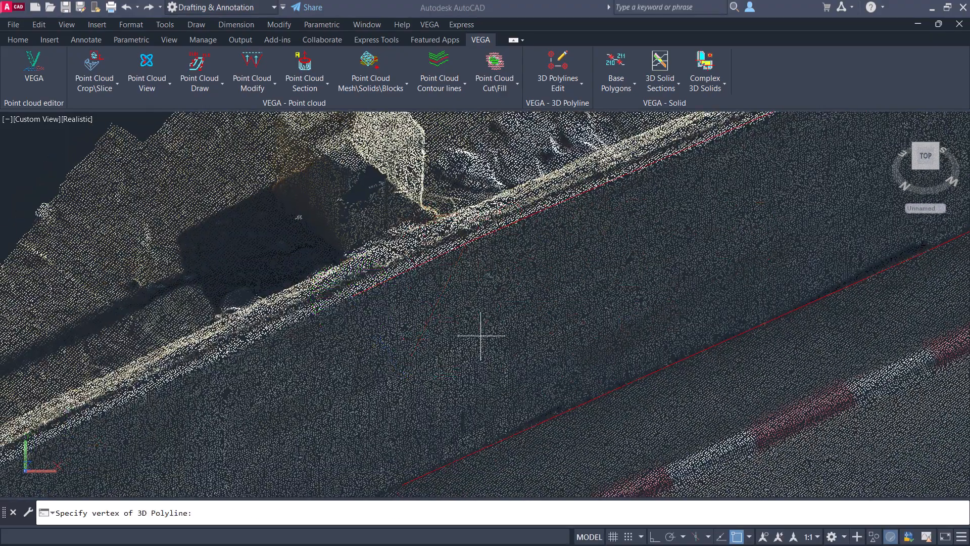
key(Escape)
Increase the transparency of the road point cloud so the retaining wall's polylines stand out
scroll(717, 277, down, 3)
middle_drag(717, 278, 511, 371)
click(511, 371)
drag(164, 87, 202, 91)
key(Escape)
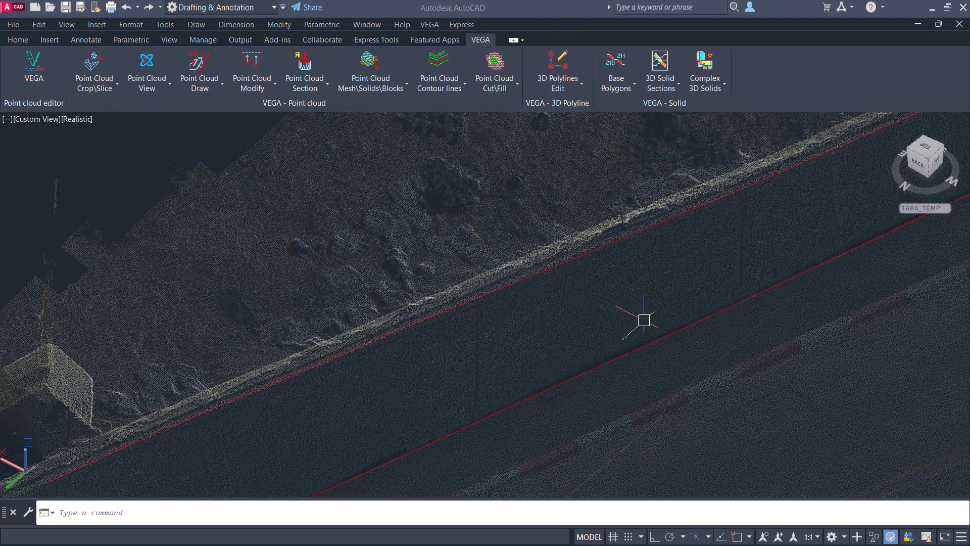
scroll(644, 320, down, 2)
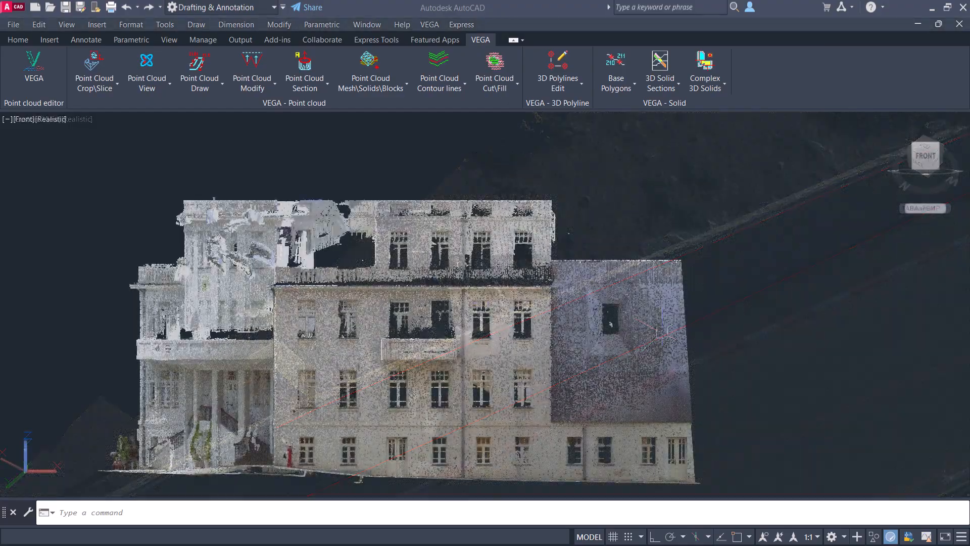
Start Draw 2 edges at the building's front balcony with Set Z at each vertex set to Yes
shift+middle_drag(359, 363, 415, 384)
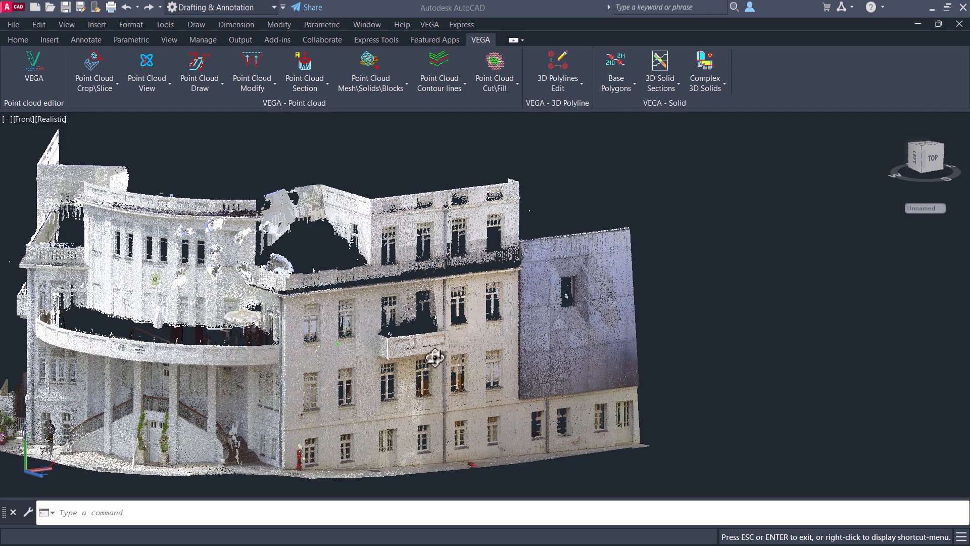
scroll(433, 356, up, 4)
scroll(434, 350, up, 2)
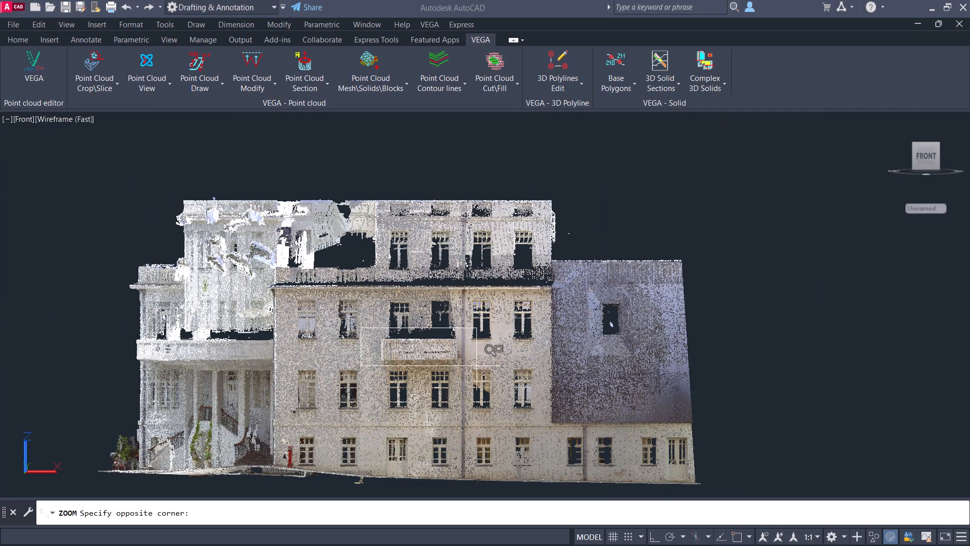
click(501, 390)
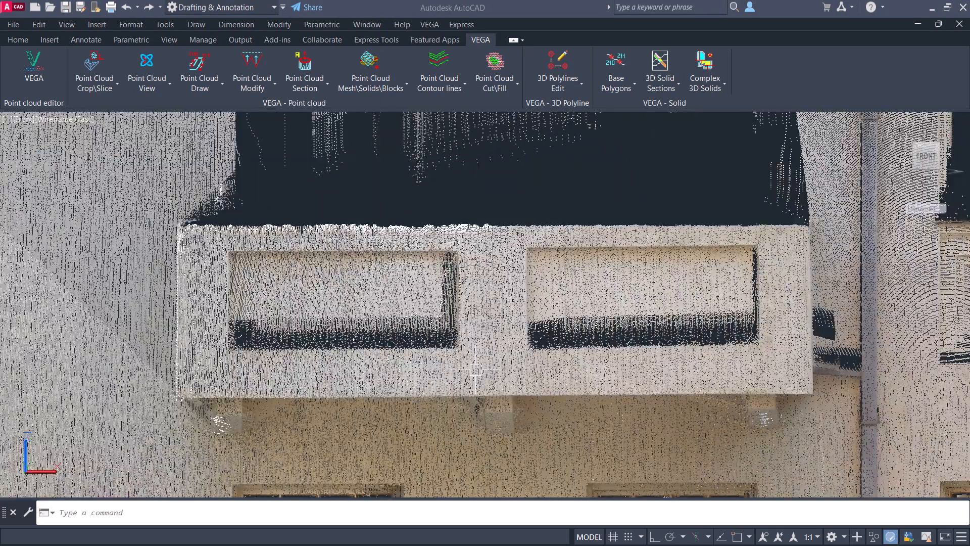
click(196, 87)
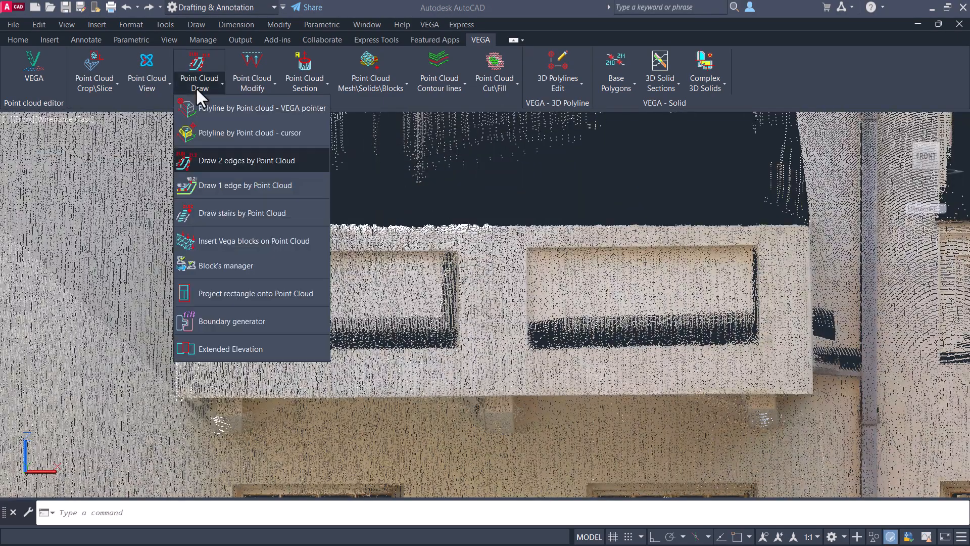
click(204, 159)
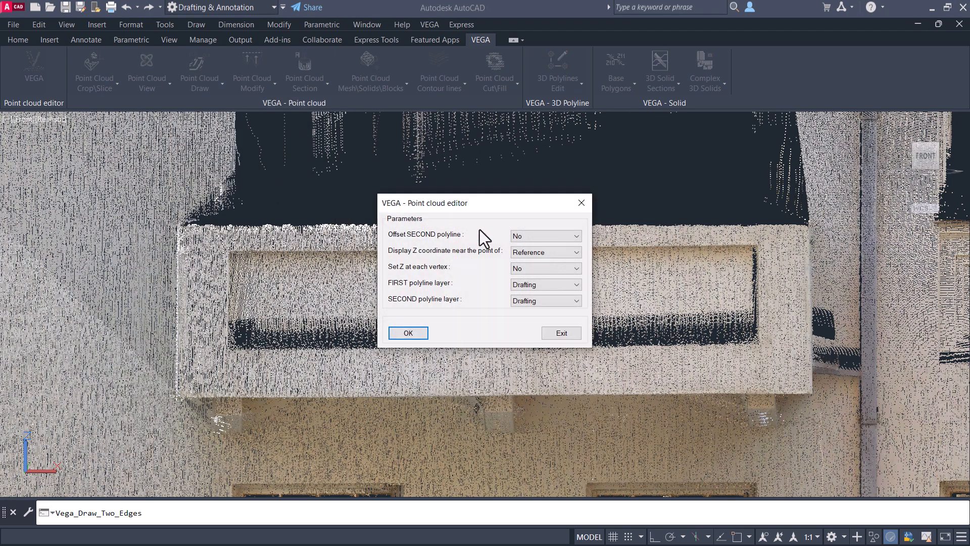
click(523, 268)
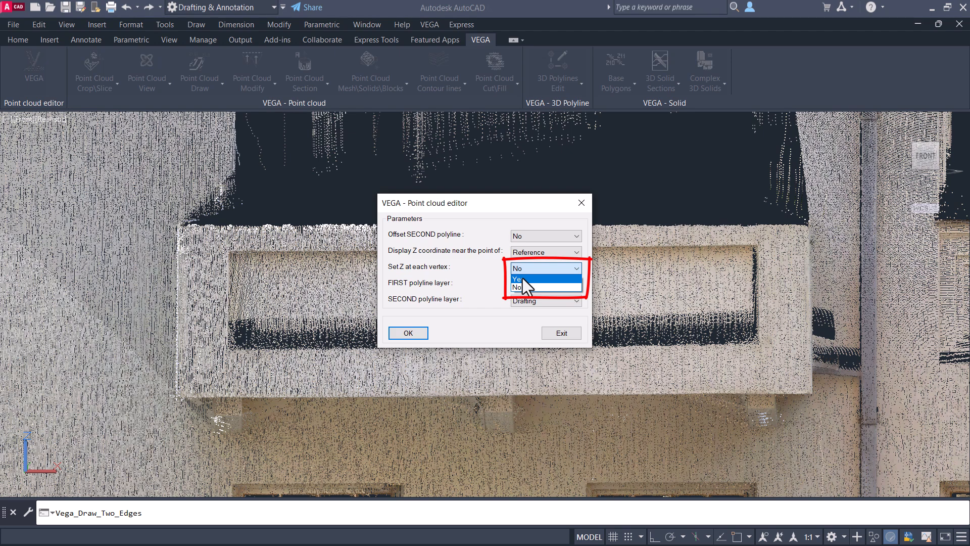
click(523, 279)
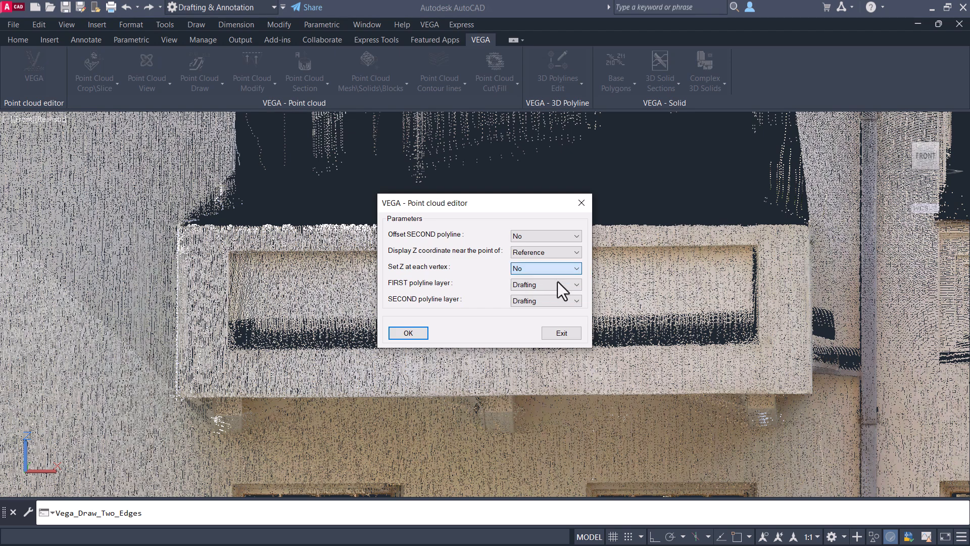
click(408, 333)
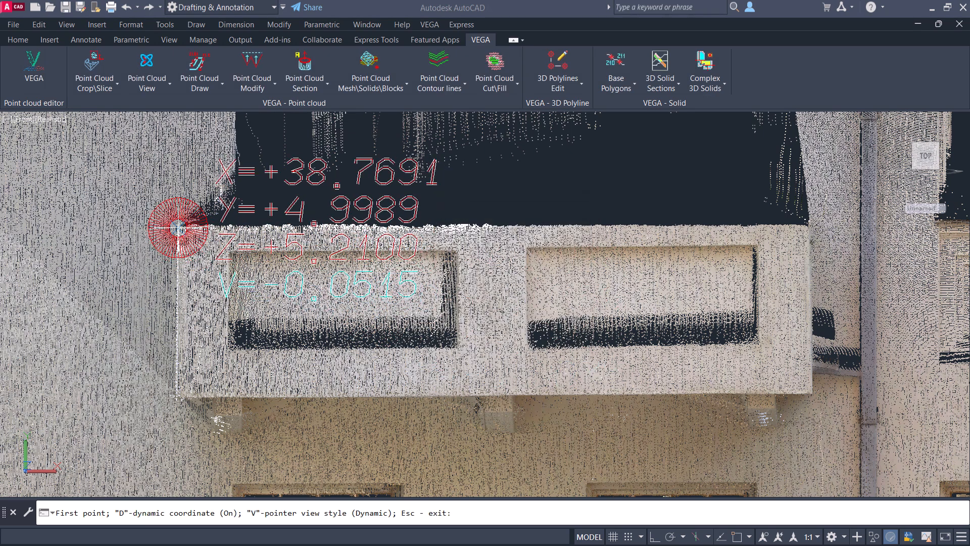
Place vertices at the balcony's upper-left and lower-left corners, taking each first Z reference on the balcony front and each second on the building wall
click(178, 228)
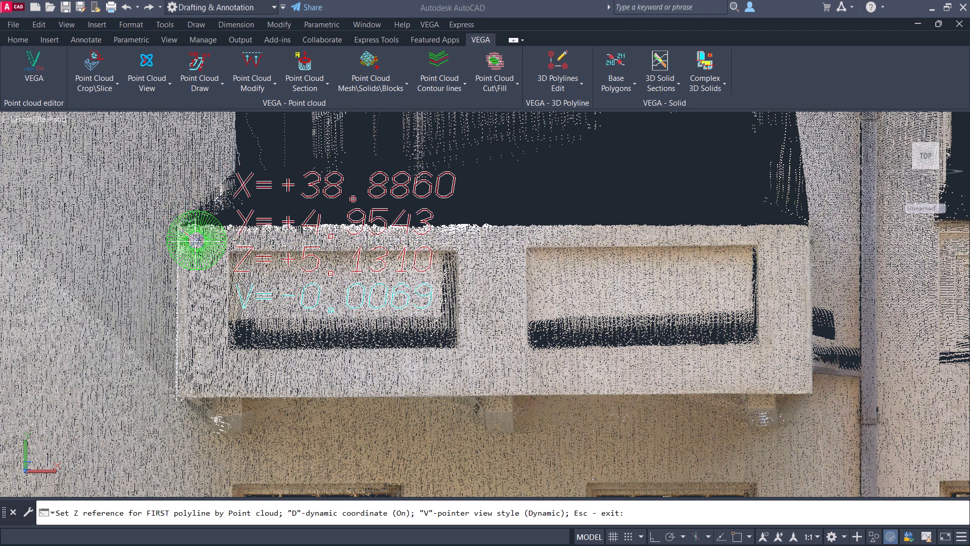
click(196, 240)
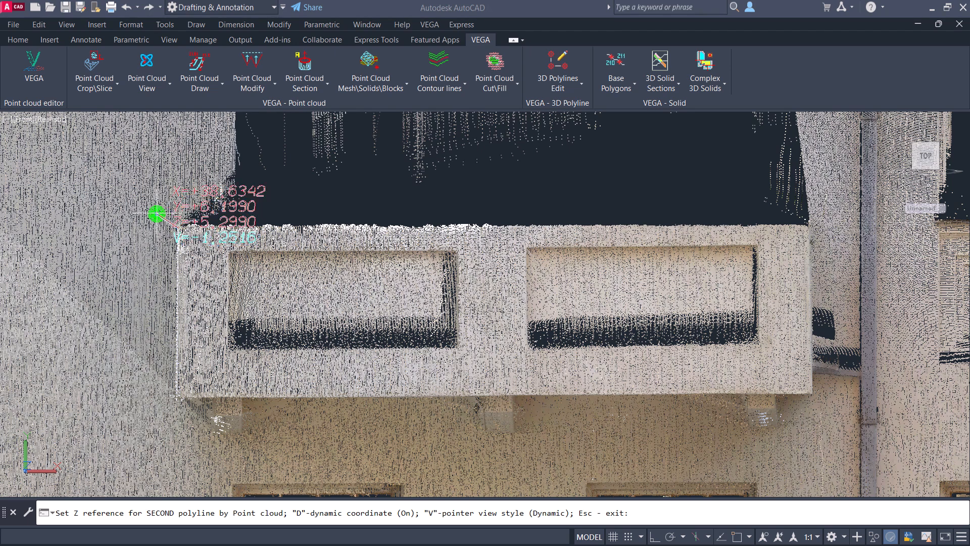
click(157, 214)
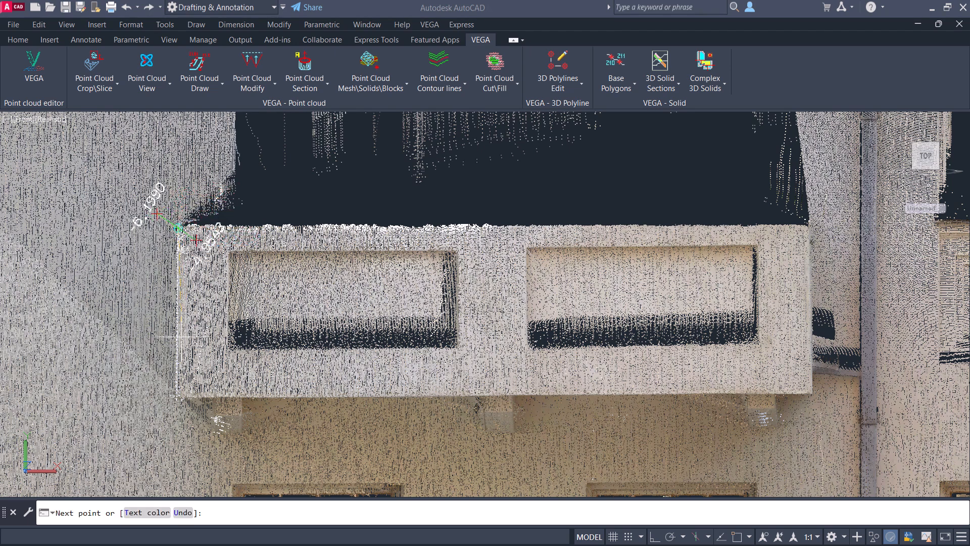
click(178, 397)
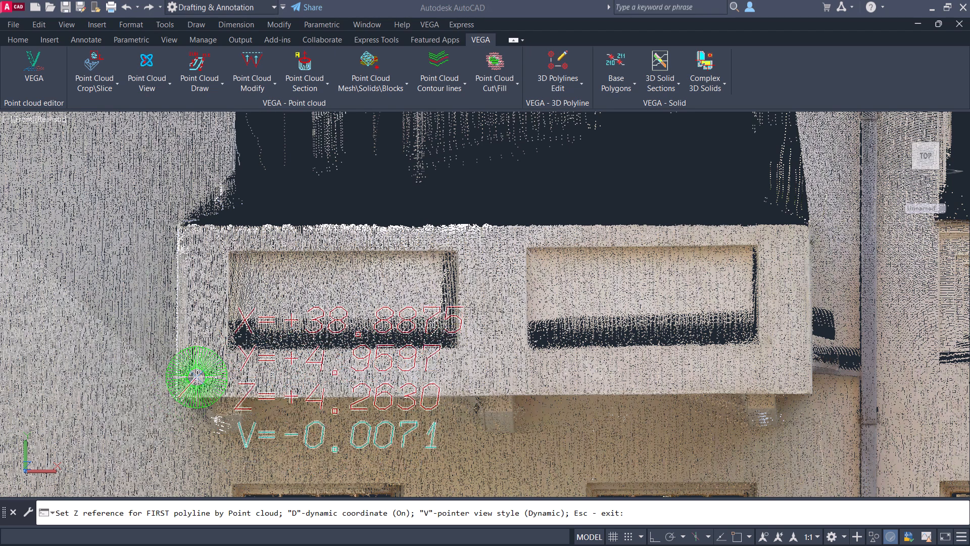
click(196, 377)
click(151, 421)
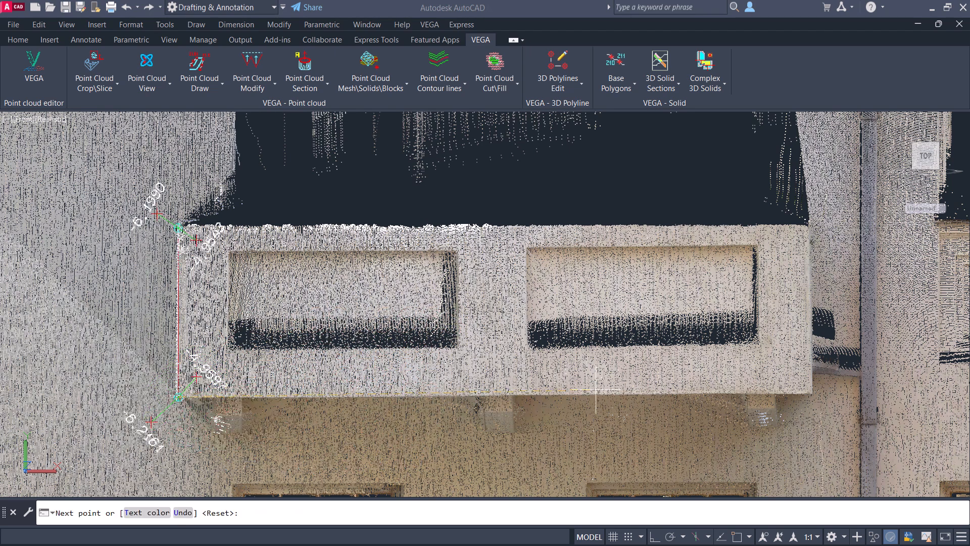
Add the balcony's lower-right and upper-right corner vertices with Z references on its front and the wall, and close both polylines
click(817, 394)
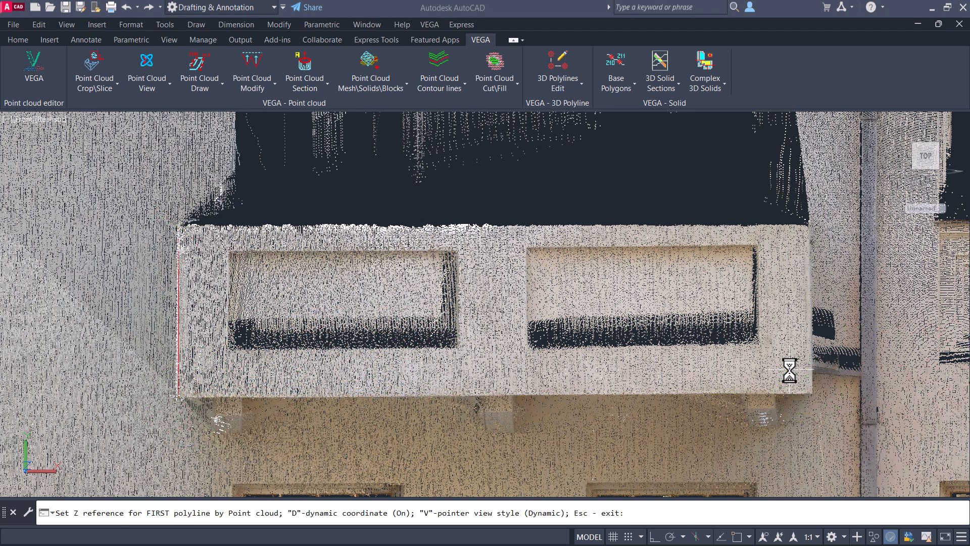
click(832, 413)
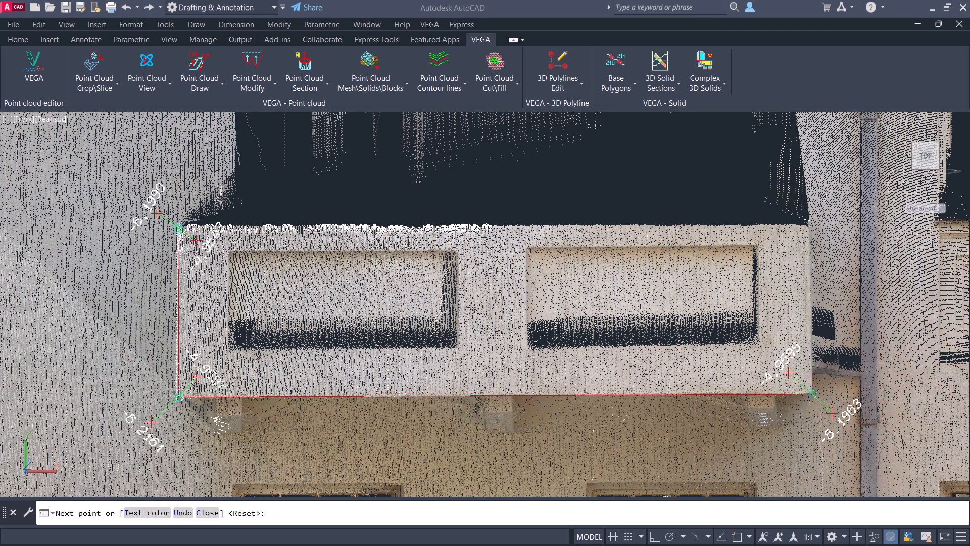
click(808, 227)
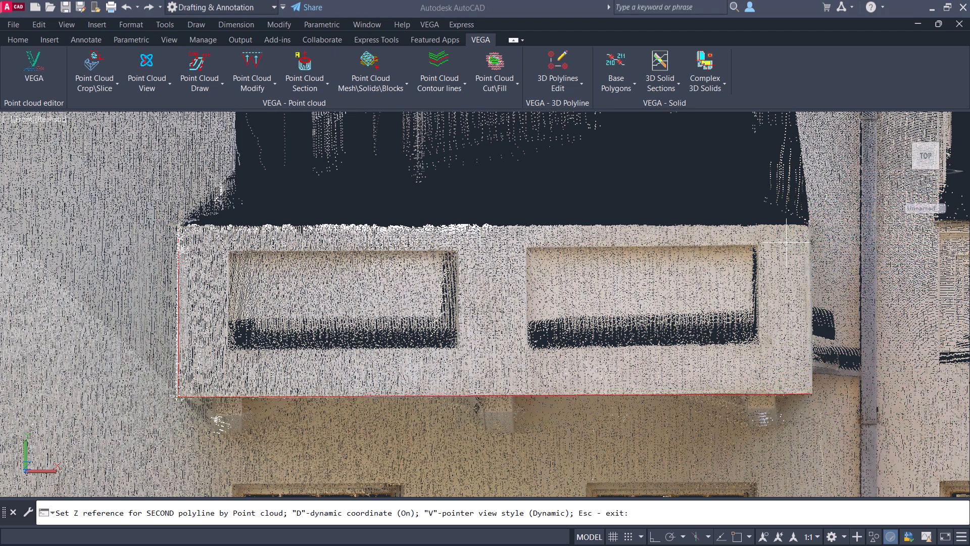
click(831, 202)
text(c)
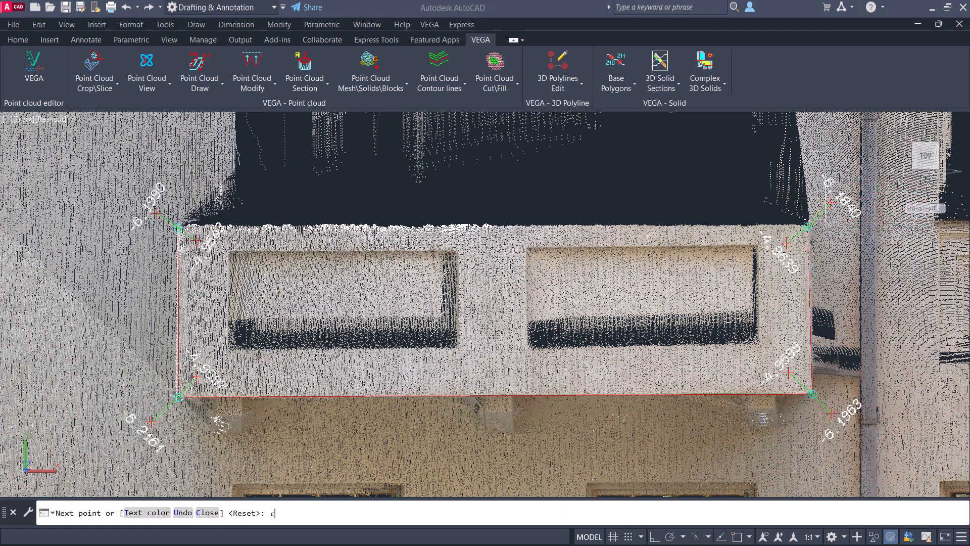
key(Return)
Set the building point cloud's transparency to 54 to reveal both balcony outlines in a 3D view
shift+middle_drag(455, 374, 517, 370)
scroll(517, 372, down, 3)
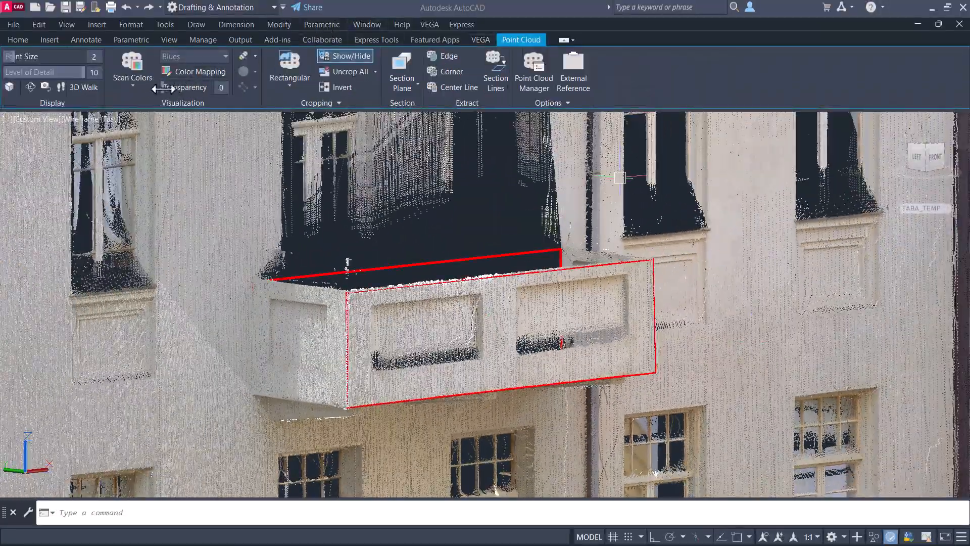
drag(169, 87, 212, 93)
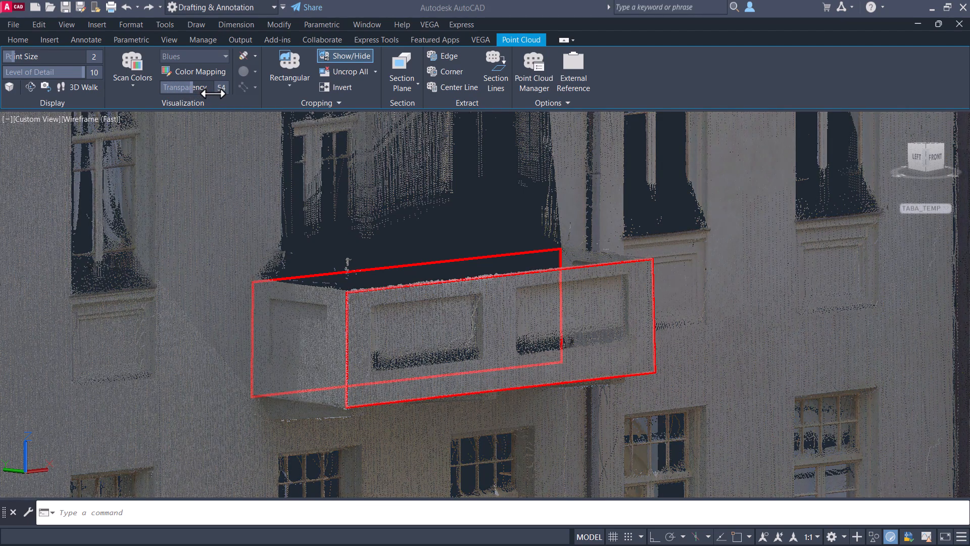